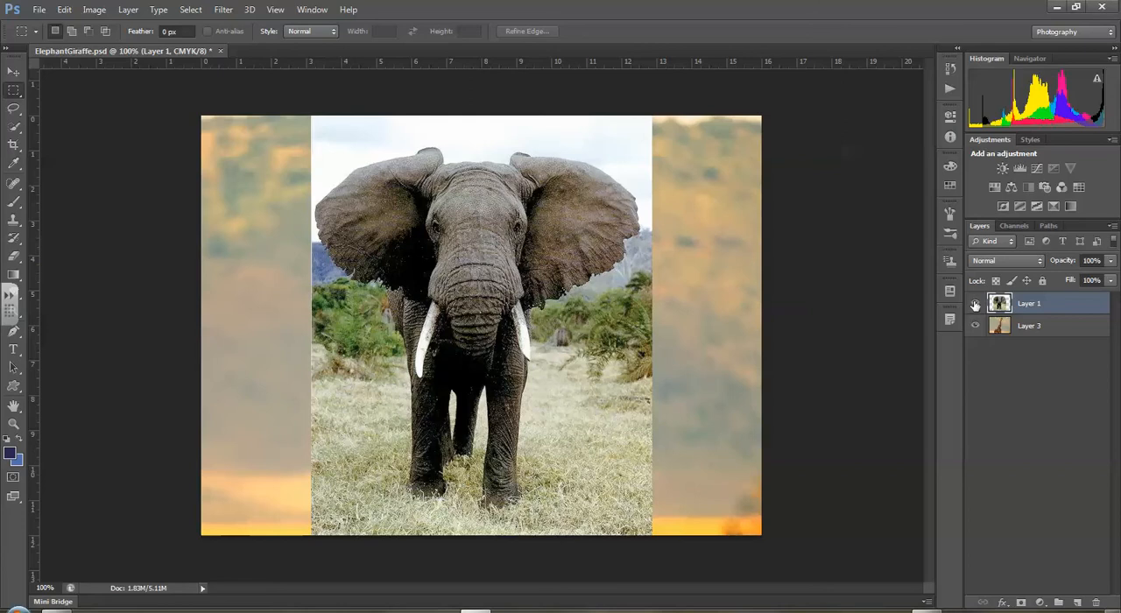
- Hide Layer 1 to view the giraffe layer beneath it, and show the elephant layer again
left_click(976, 304)
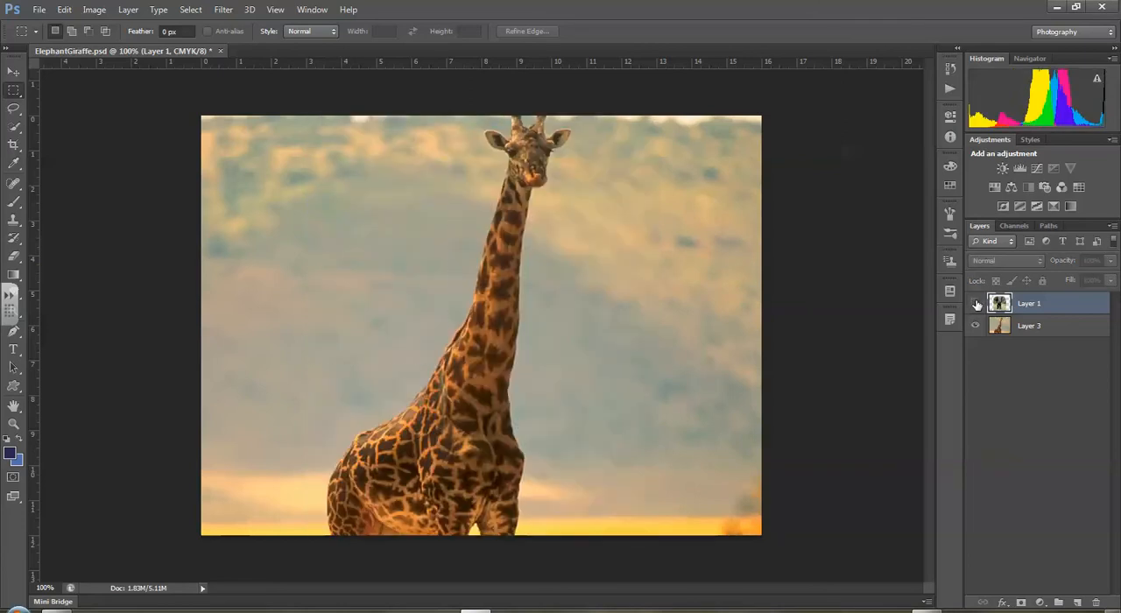
left_click(976, 304)
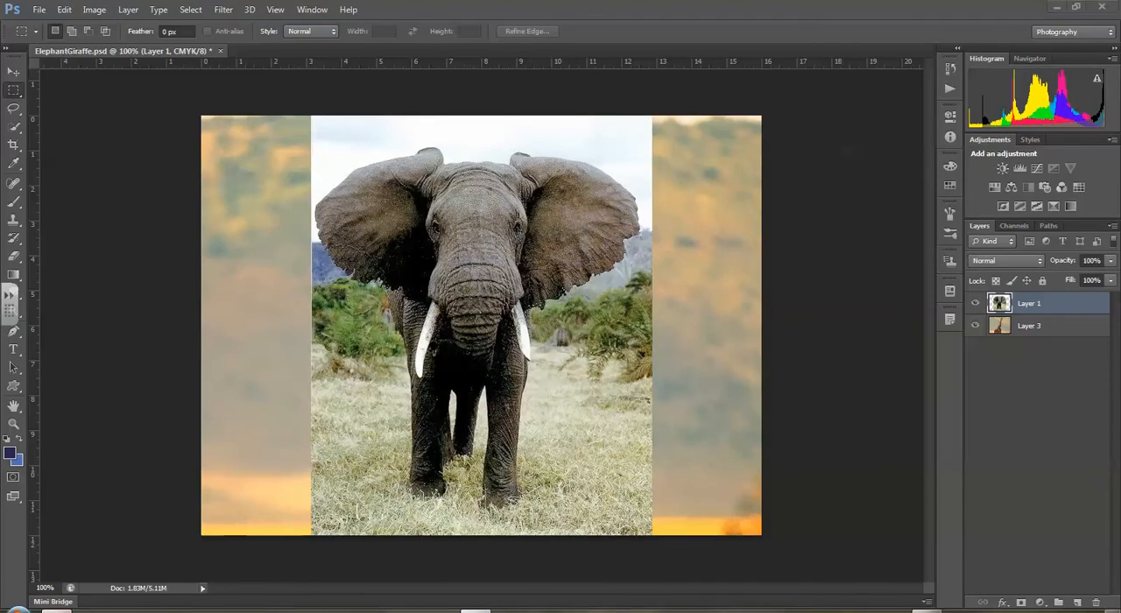
- Switch to the Chrome image search results and copy the full-size giraffe picture with the blue mountains behind it
left_click(62, 610)
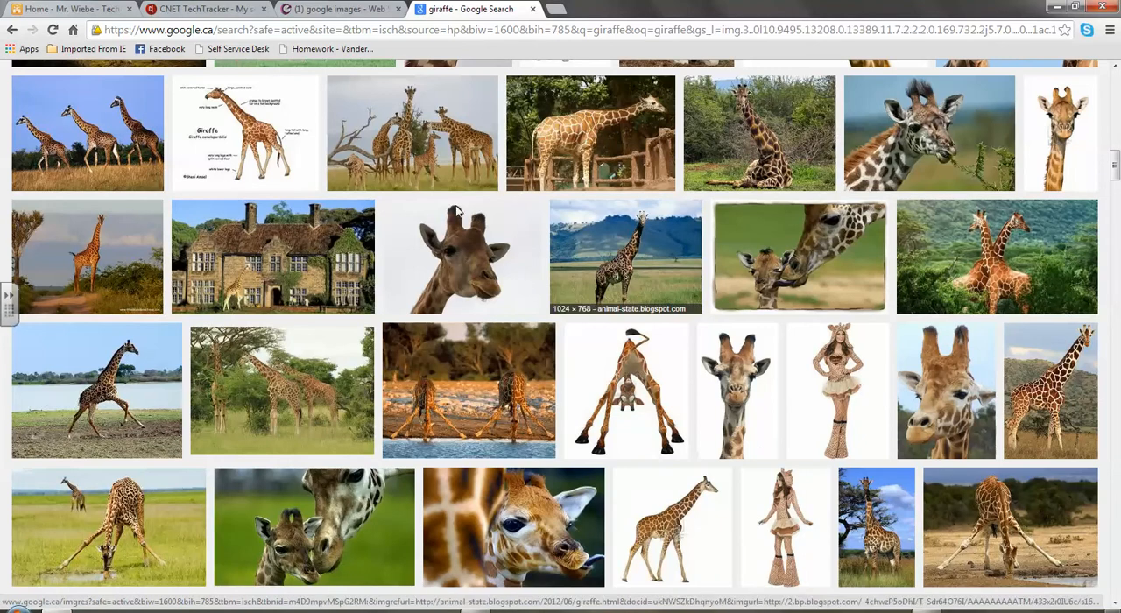
left_click(630, 255)
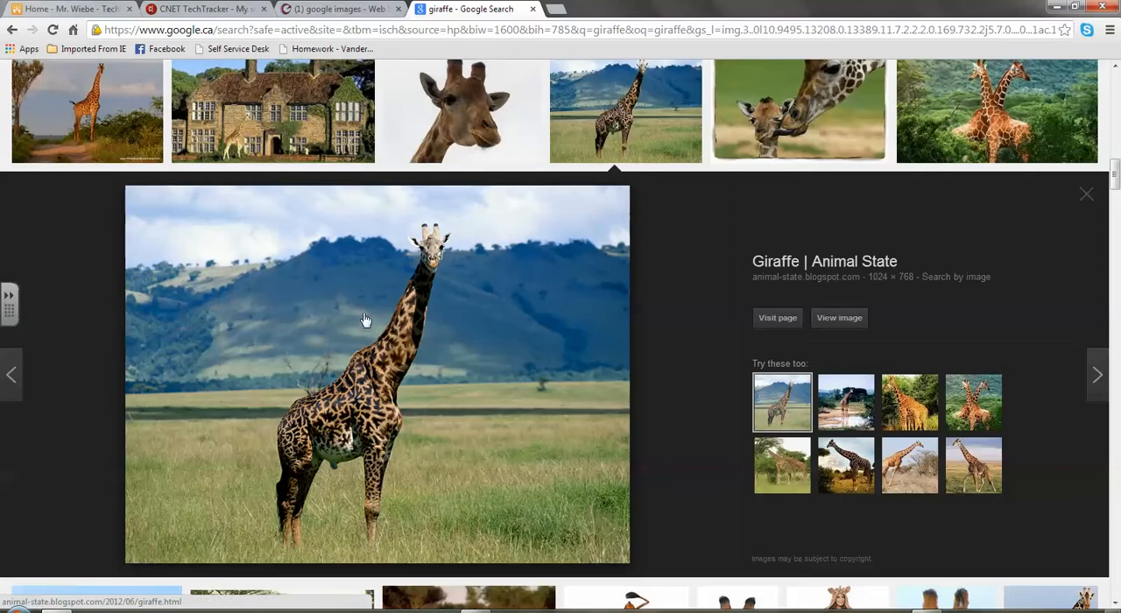
left_click(842, 319)
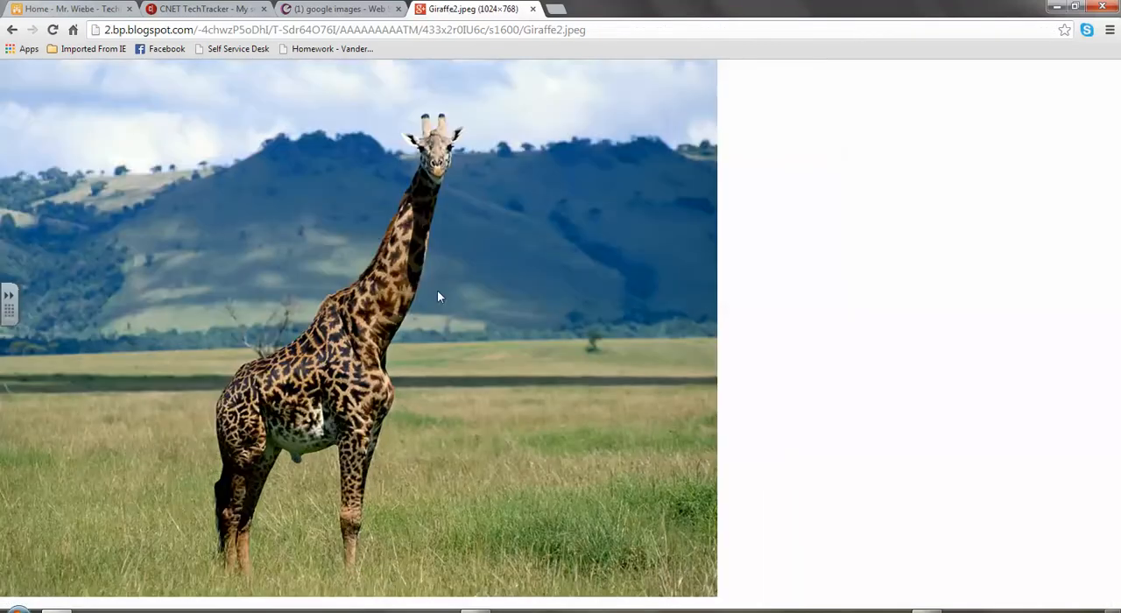
right_click(274, 216)
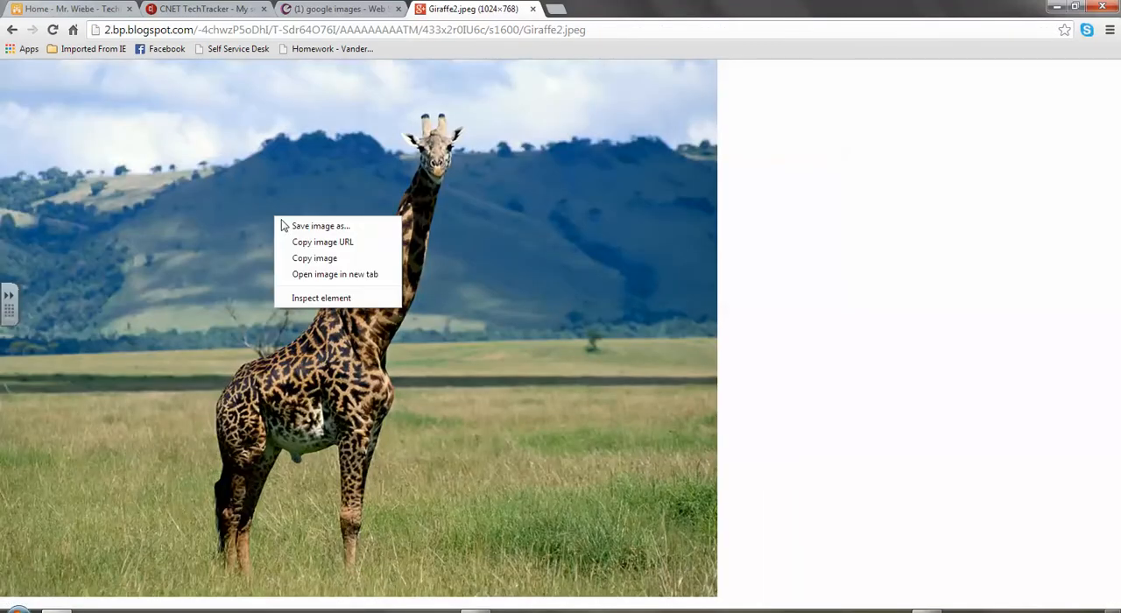
left_click(306, 259)
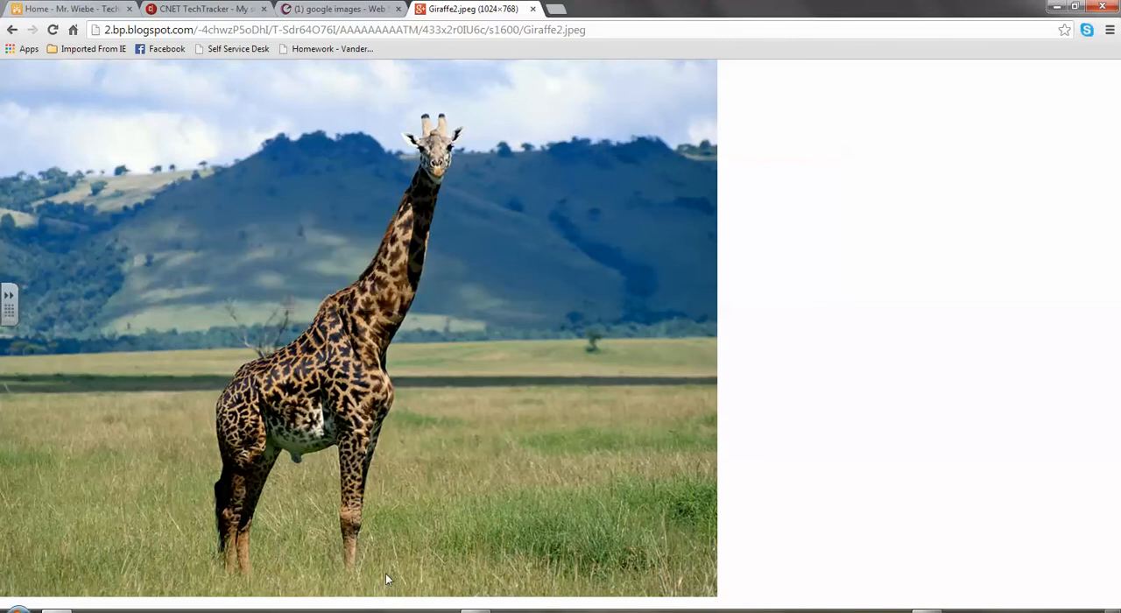
- Switch to Photoshop and create a new 1024 × 768 pixel document at 72 pixels/inch with transparent background contents
left_click(477, 611)
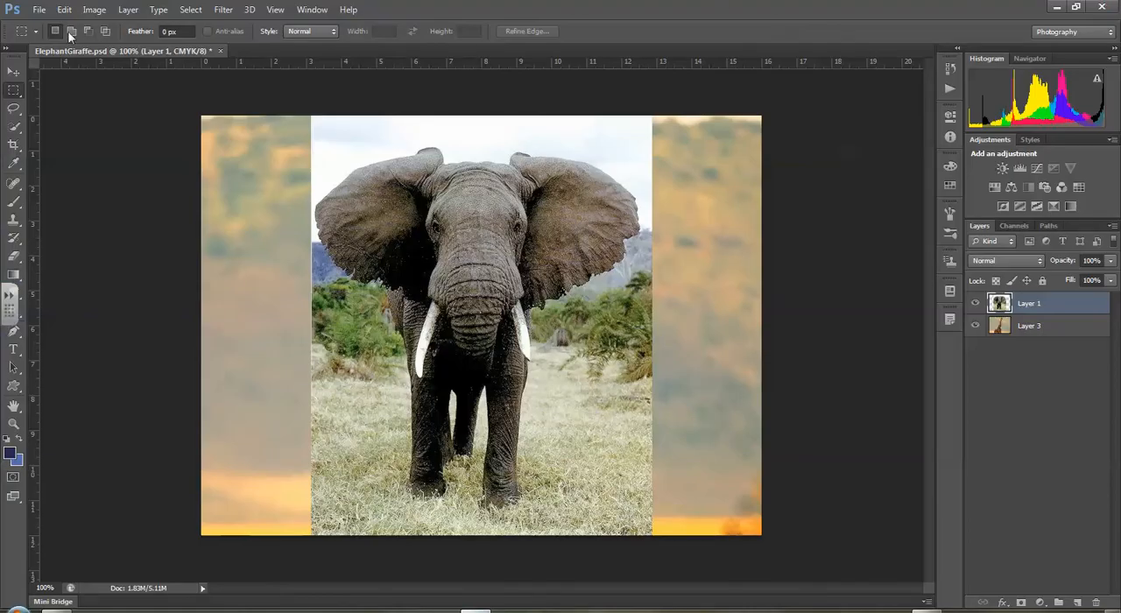
left_click(42, 13)
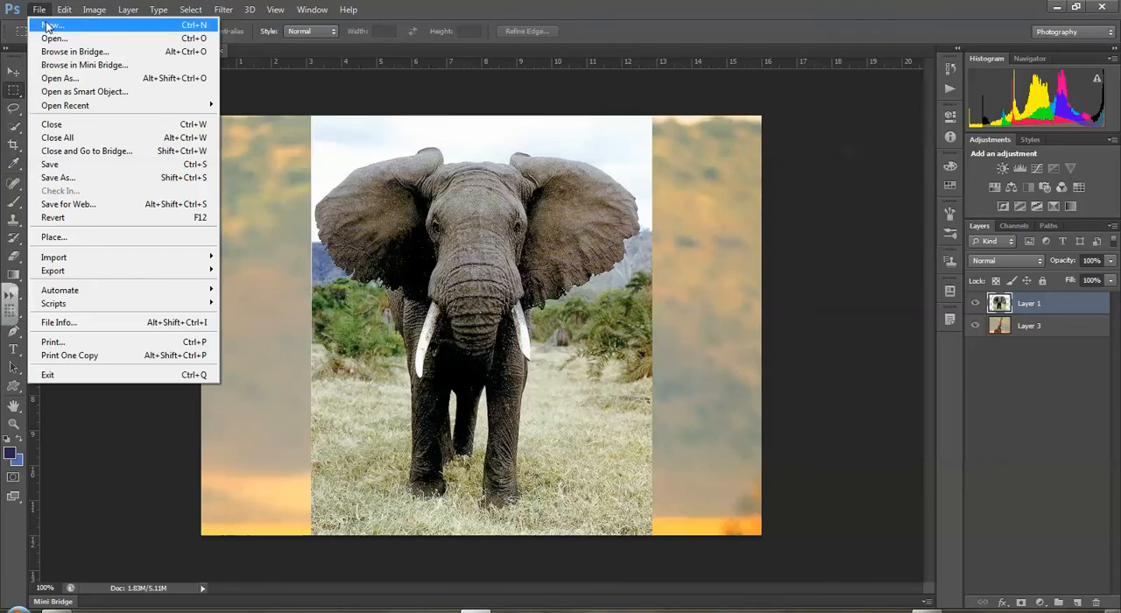
left_click(44, 22)
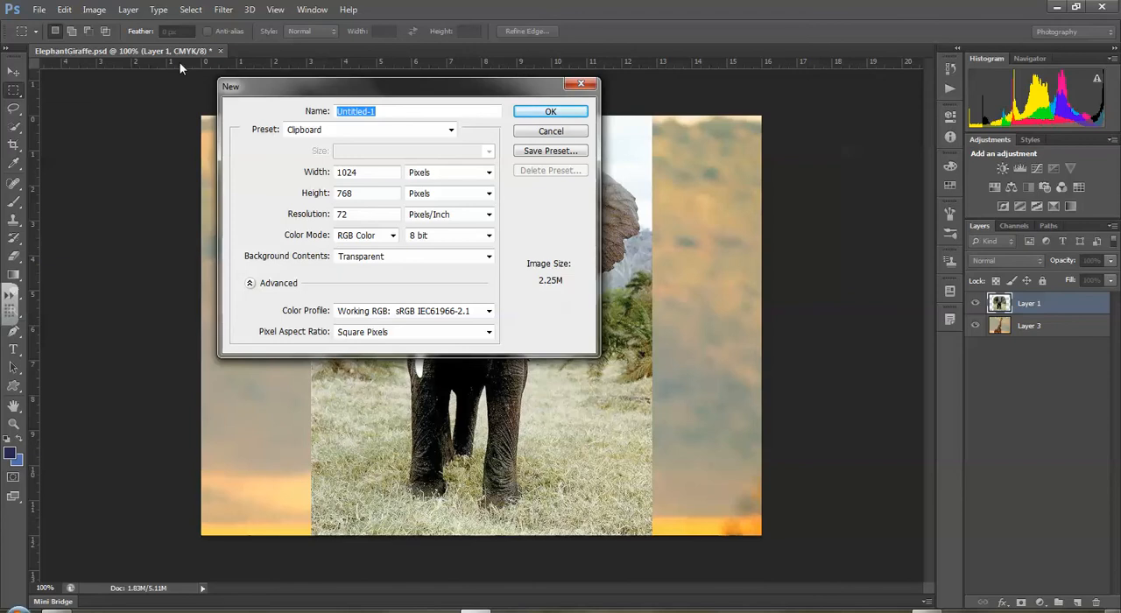
left_click(538, 109)
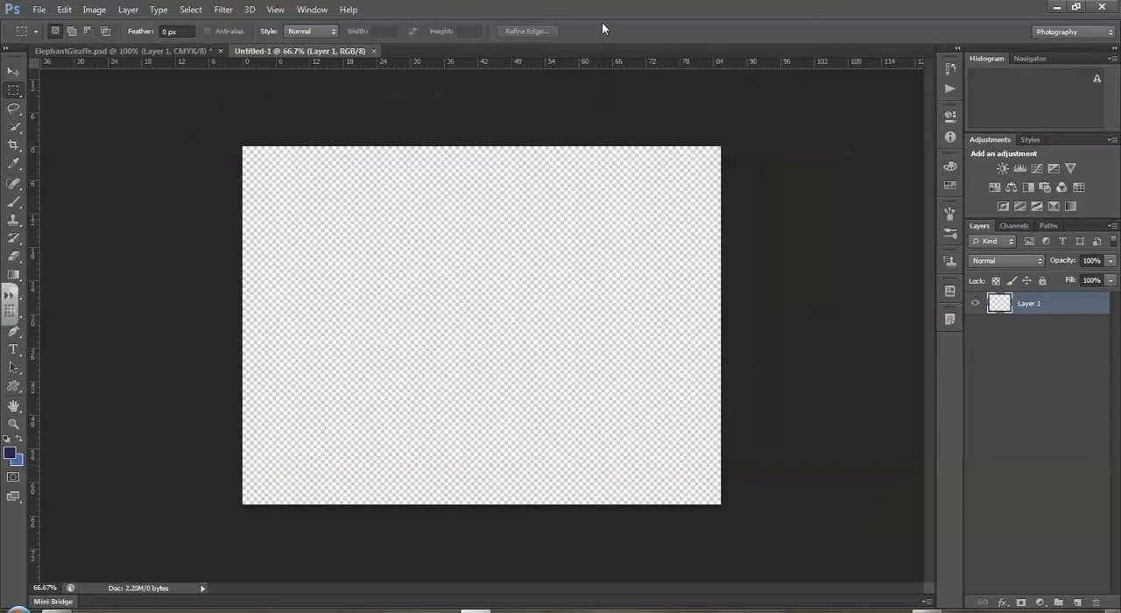
- Paste the copied giraffe picture into the new document and return to the ElephantGiraffe.psd document
left_click(64, 10)
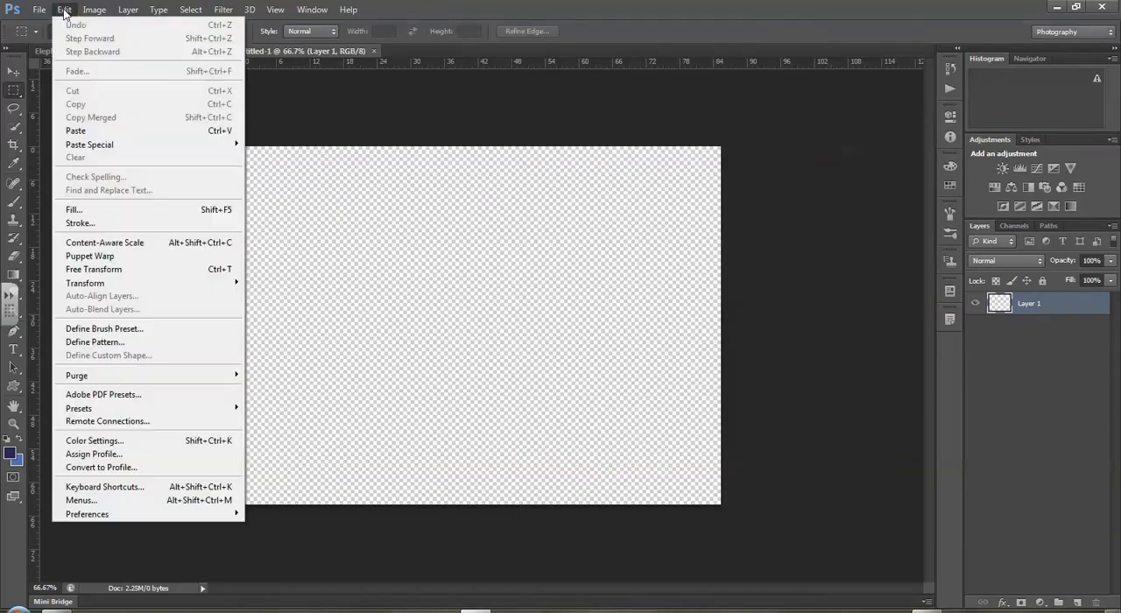
left_click(75, 131)
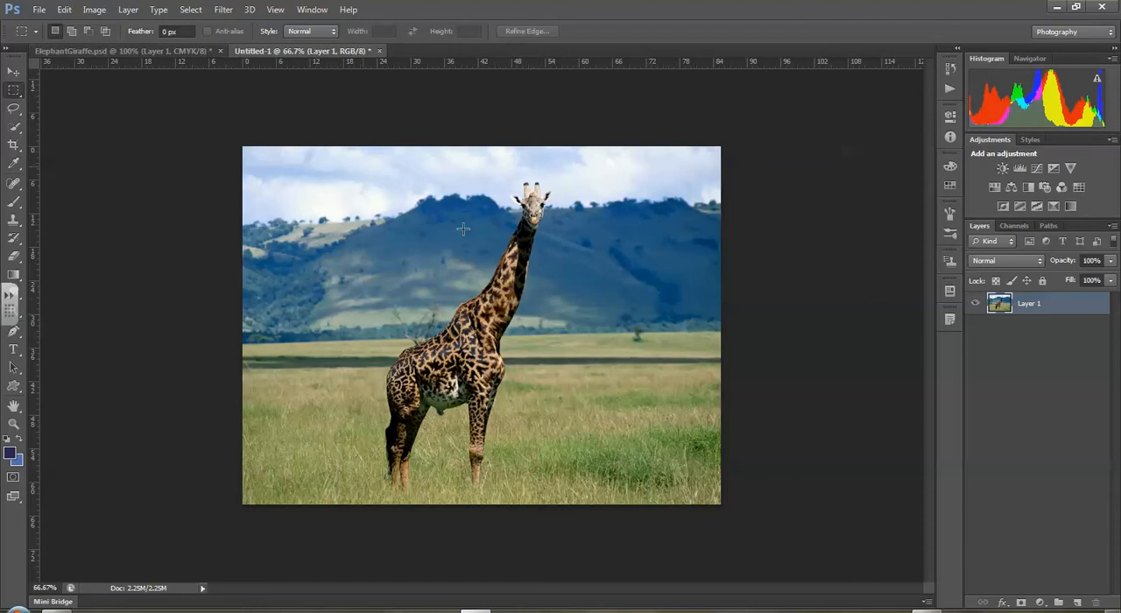
left_click(165, 49)
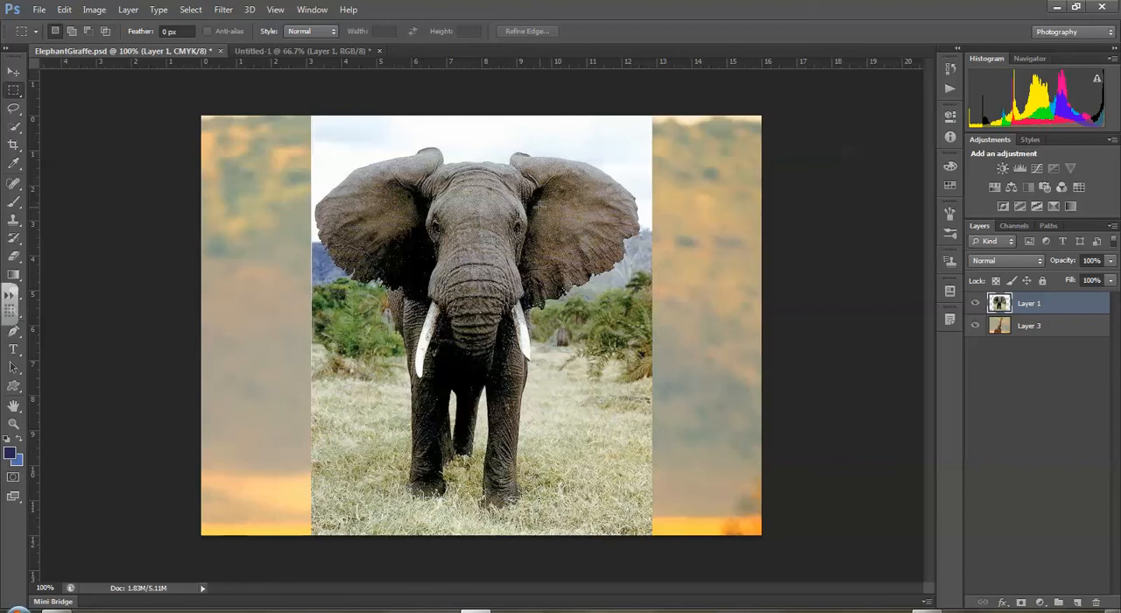
left_click(14, 108)
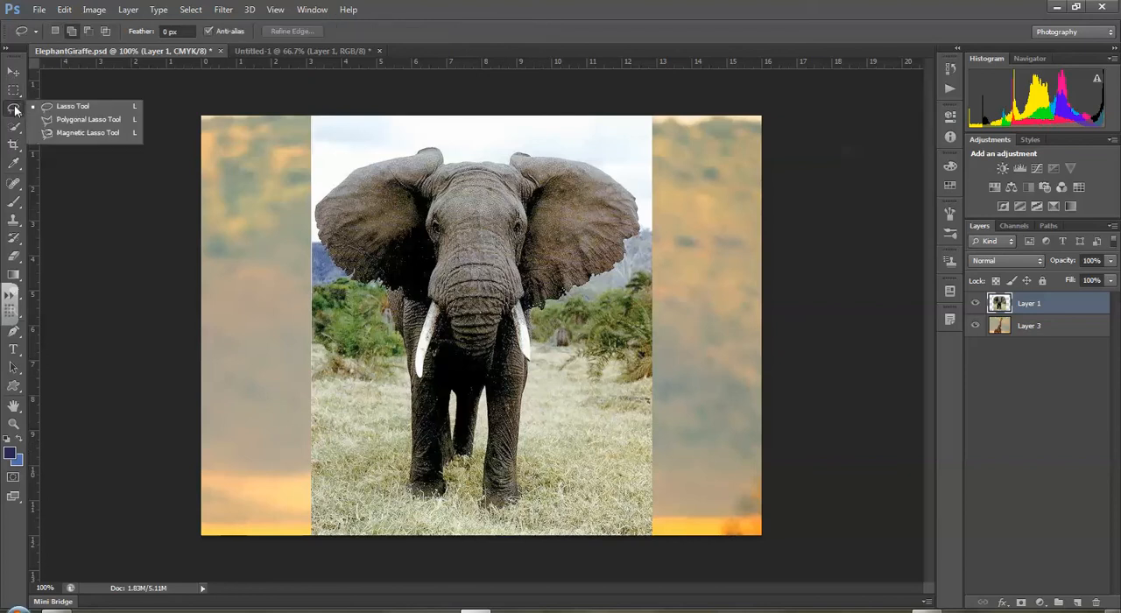
left_click(77, 107)
mouse_move(322, 203)
left_mouse_down()
mouse_move(410, 153)
mouse_move(448, 158)
mouse_move(411, 203)
mouse_move(419, 252)
mouse_move(401, 278)
mouse_move(317, 256)
mouse_move(312, 207)
mouse_move(345, 194)
left_mouse_up()
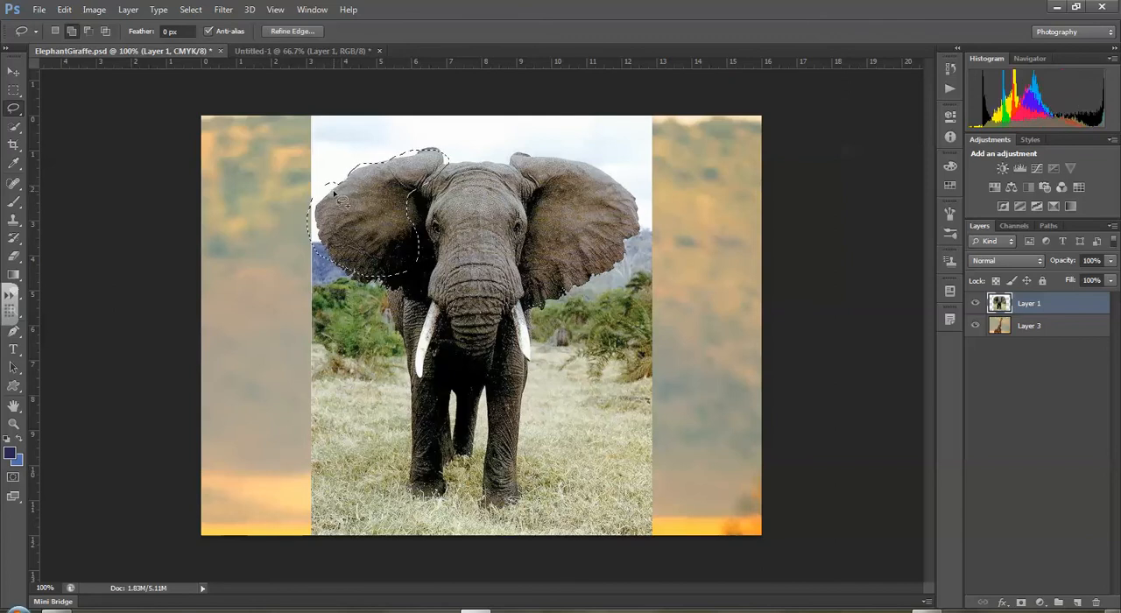
left_click(184, 175)
- Select the elephant's head, ears, tusks and trunk on Layer 1 by tracing their outline with the Magnetic Lasso tool
right_click(14, 110)
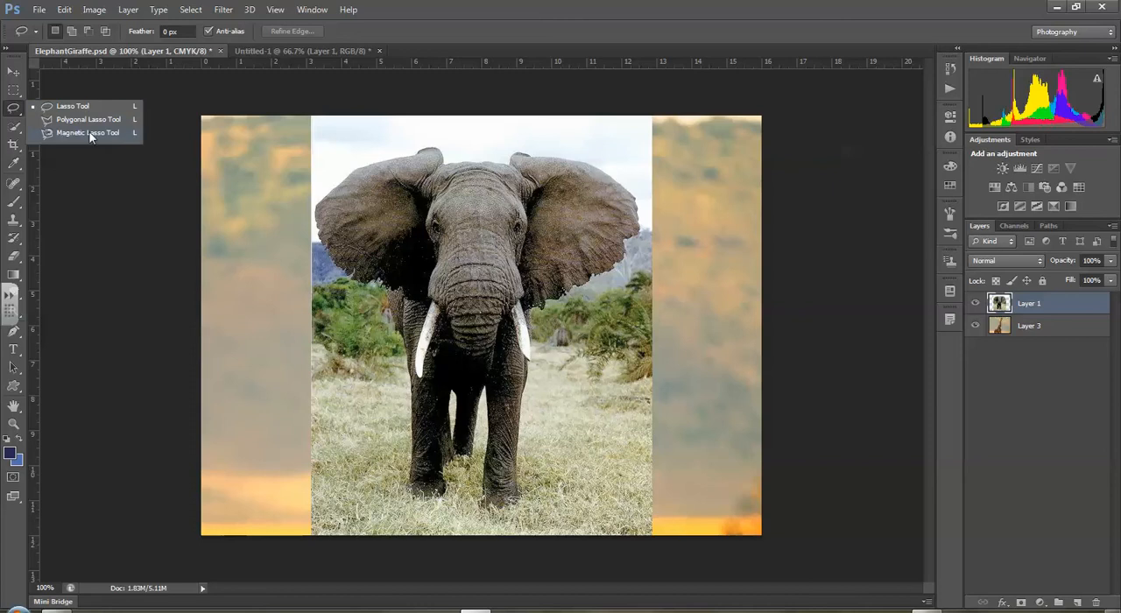
left_click(90, 133)
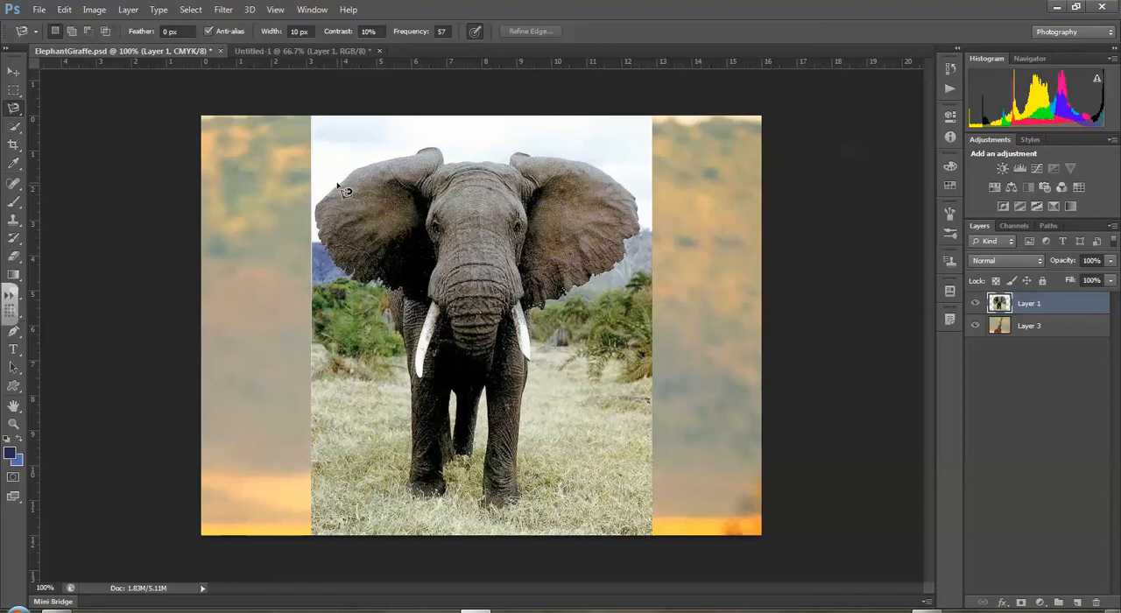
key("Caps_Lock")
left_click(318, 204)
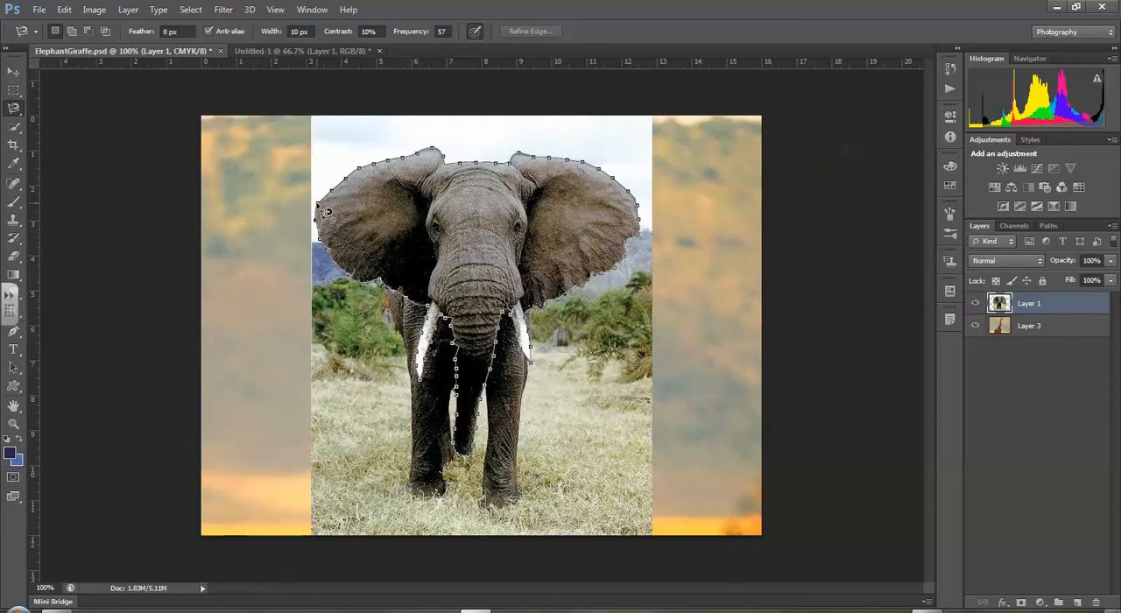
left_click(325, 212)
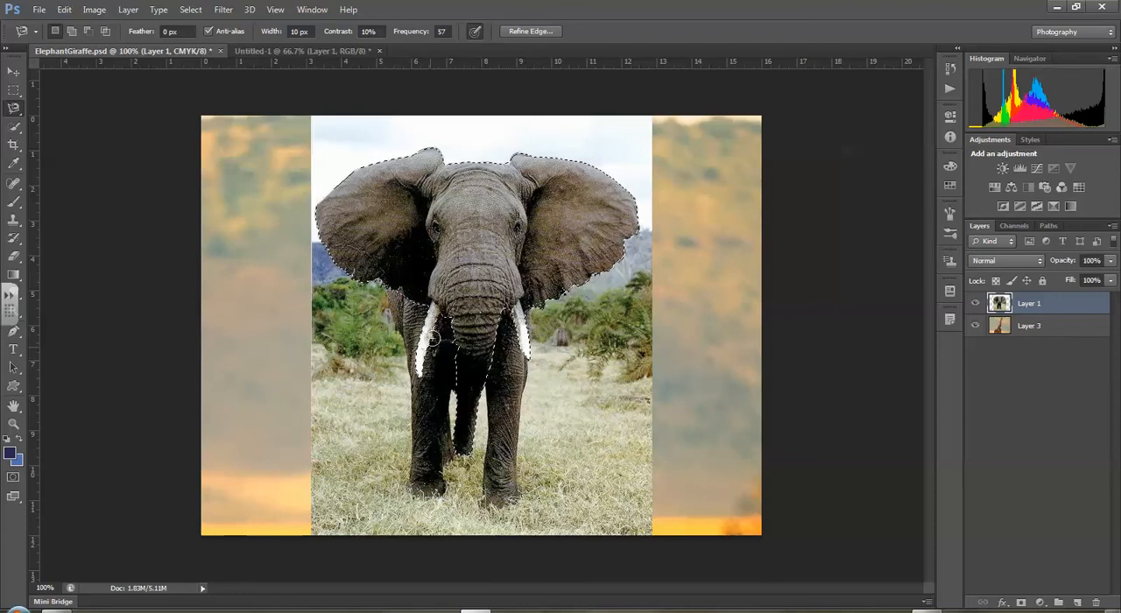
- Clean up the selection along the trunk's left edge with the Lasso tool, subtracting the excess dark area and adding back missed trunk parts
right_click(13, 107)
left_click(63, 106)
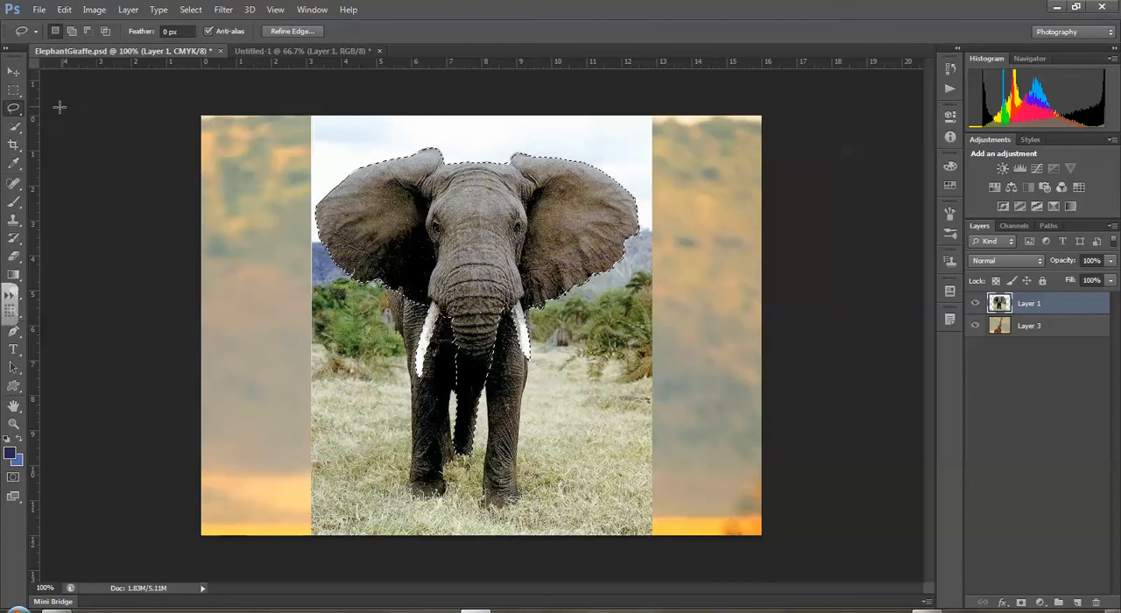
left_click(13, 425)
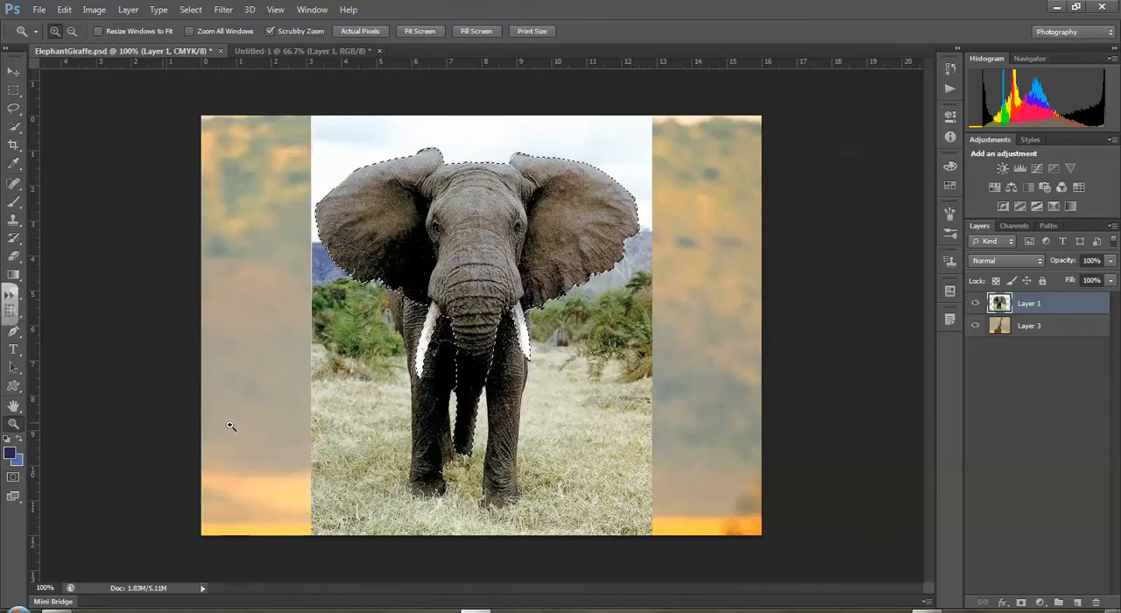
left_click(457, 345)
left_click(457, 350)
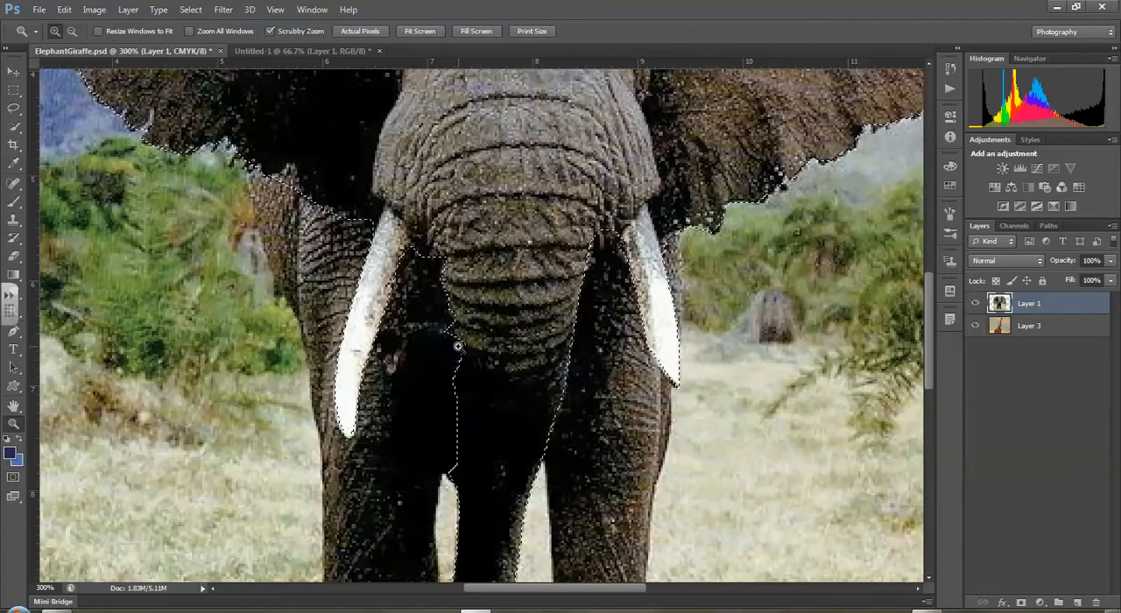
left_click(456, 496)
left_click(456, 496)
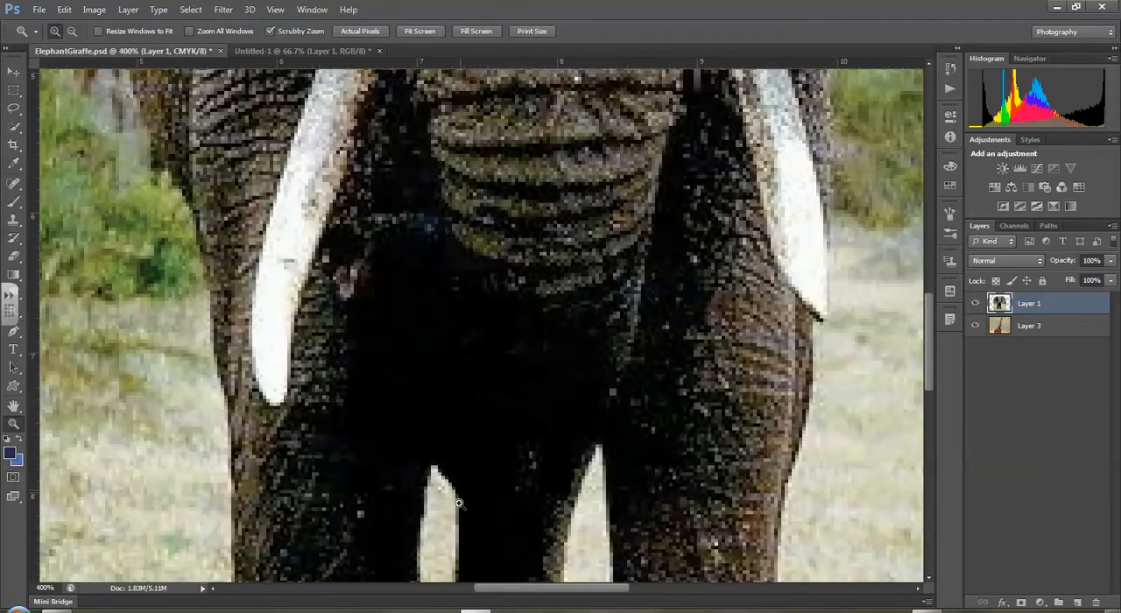
left_click(466, 474)
left_click(13, 108)
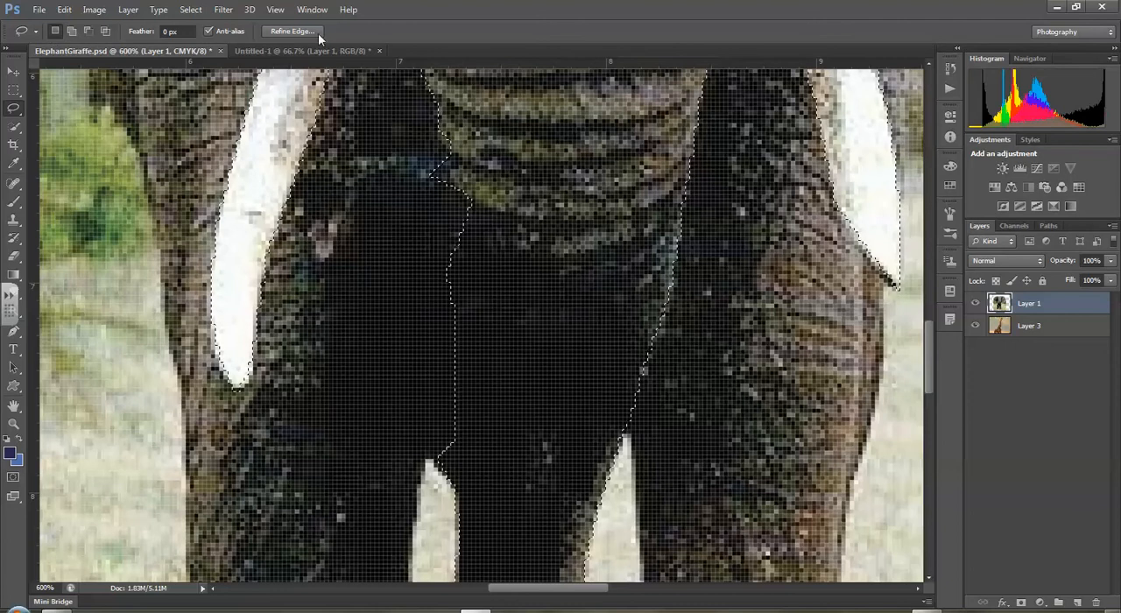
left_click(88, 32)
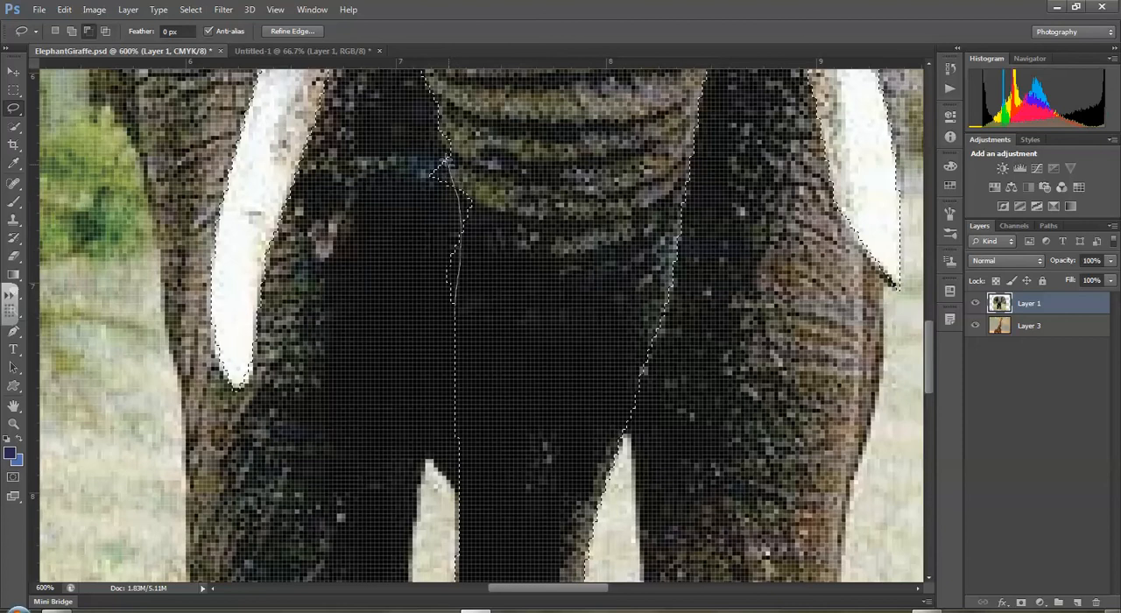
left_click_drag(423, 156, 423, 266)
left_click_drag(447, 303, 447, 302)
left_click(72, 31)
mouse_move(452, 164)
left_mouse_down()
mouse_move(463, 253)
mouse_move(482, 254)
mouse_move(489, 211)
left_mouse_up()
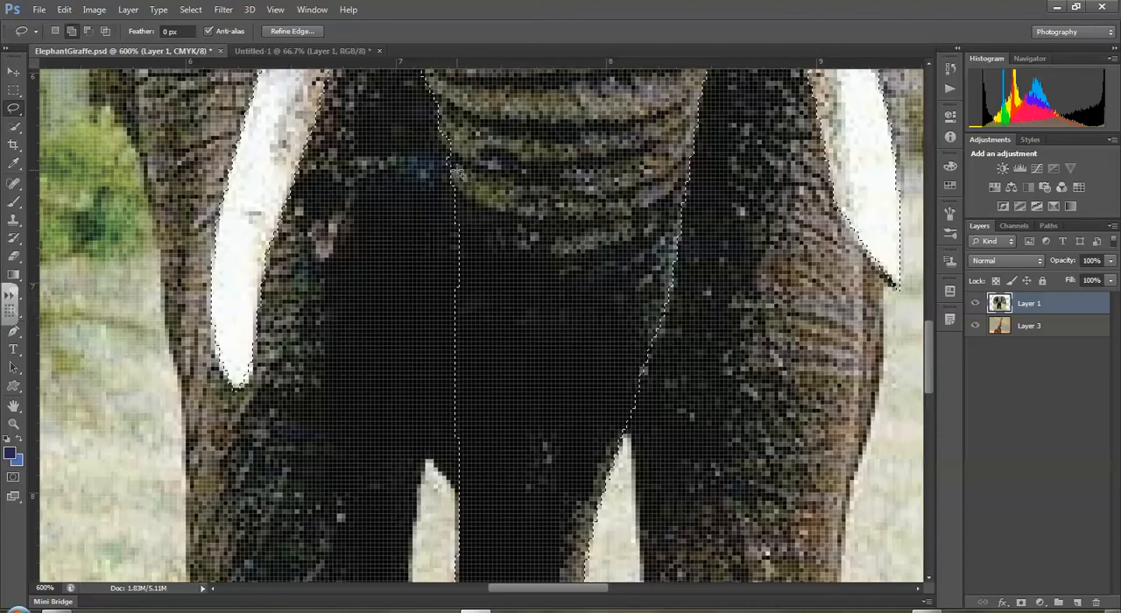
- Subtract the excess dark area between the left tusk and the trunk from the selection with the Lasso tool
scroll(410, 172, "up", 5)
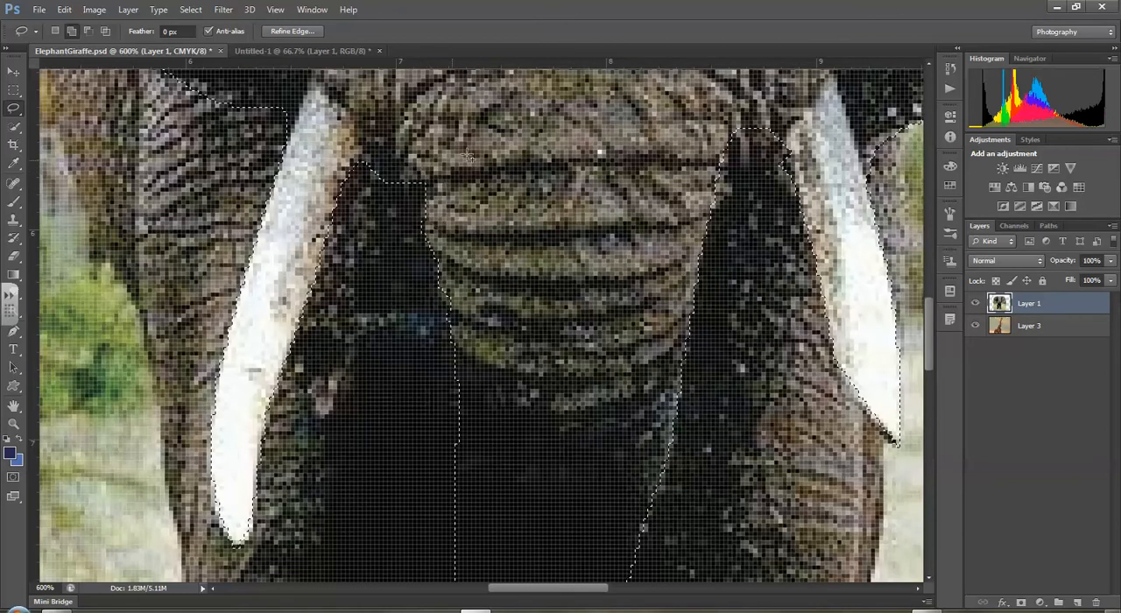
left_click(16, 113)
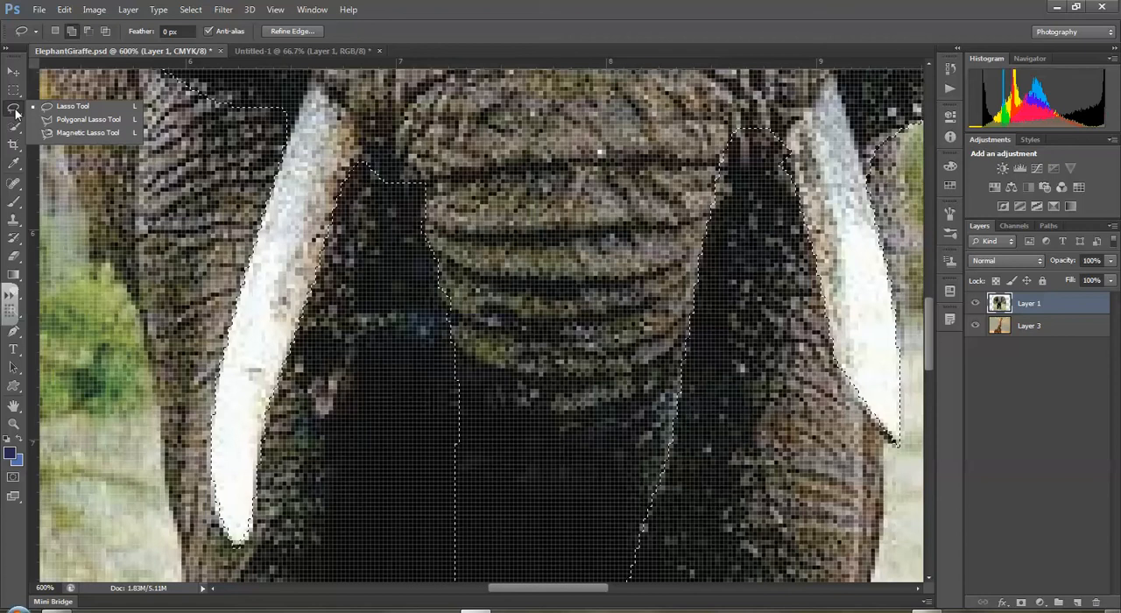
left_click(16, 113)
left_click(89, 32)
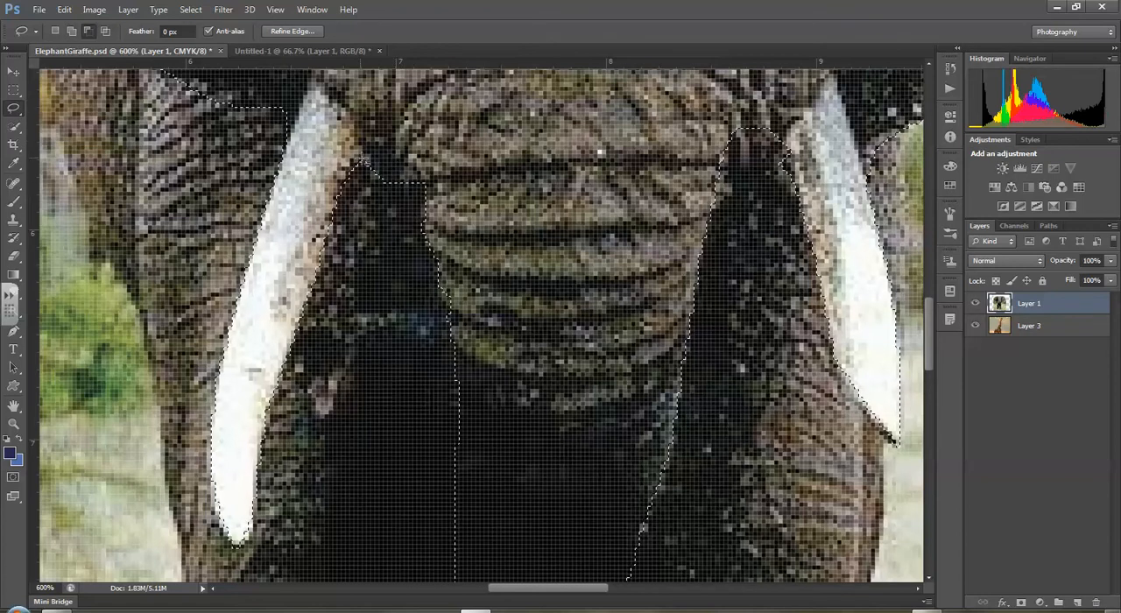
mouse_move(365, 164)
left_mouse_down()
mouse_move(392, 148)
mouse_move(412, 182)
mouse_move(376, 185)
mouse_move(364, 168)
left_mouse_up()
- Subtract the unwanted slivers along the lower edge of the elephant's left-hand ear from the selection
scroll(222, 156, "up", 3)
scroll(222, 156, "up", 1)
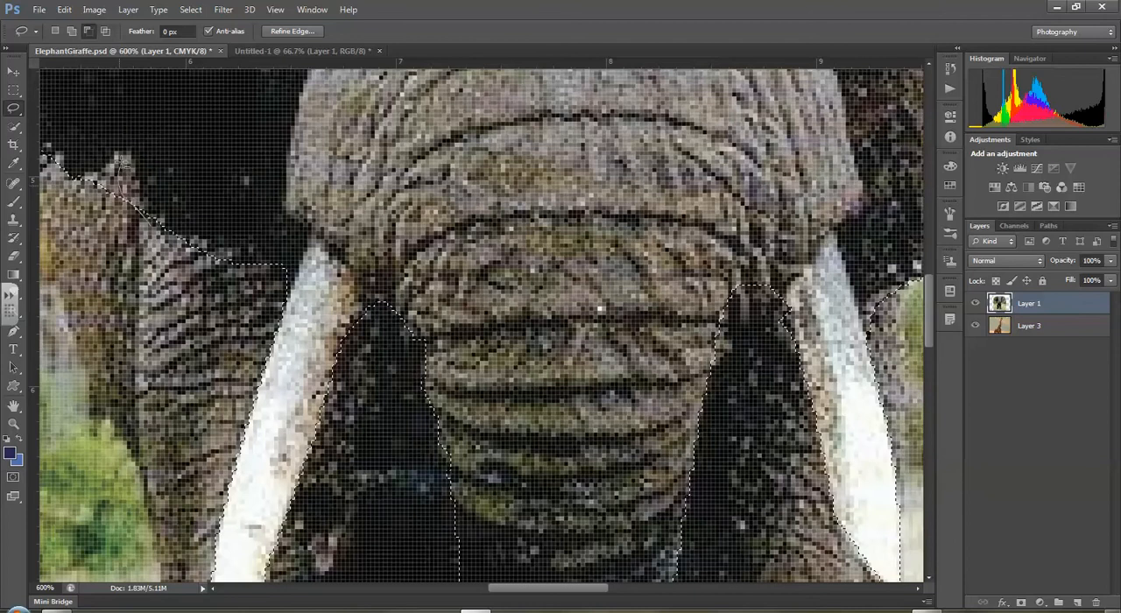
mouse_move(123, 159)
left_mouse_down()
mouse_move(61, 195)
mouse_move(123, 160)
mouse_move(146, 230)
mouse_move(121, 166)
left_mouse_up()
left_click_drag(508, 590, 459, 588)
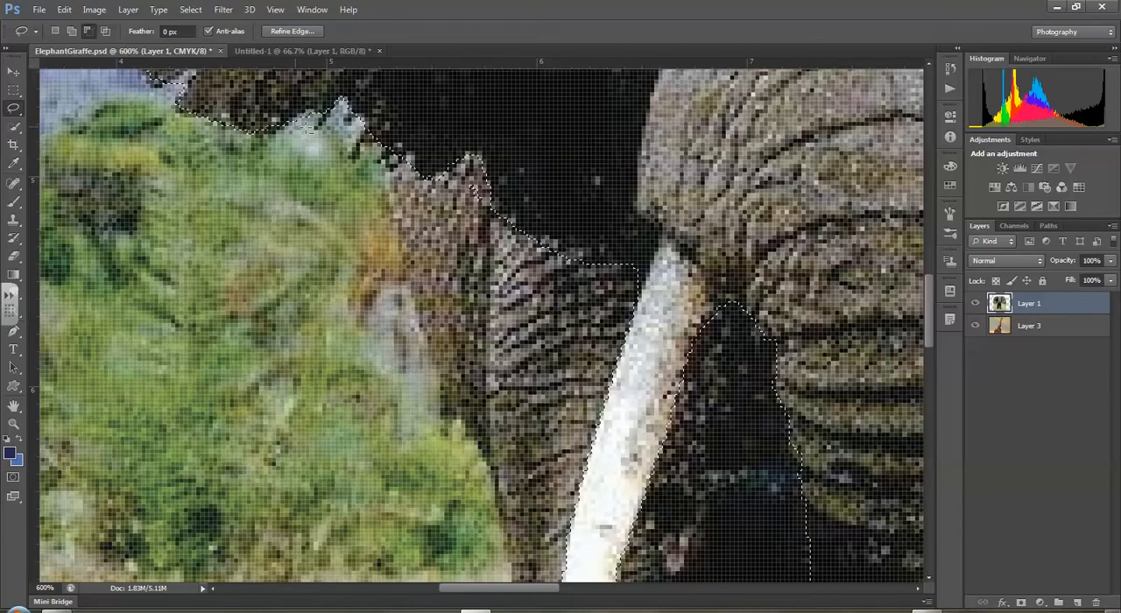
scroll(143, 136, "up", 5)
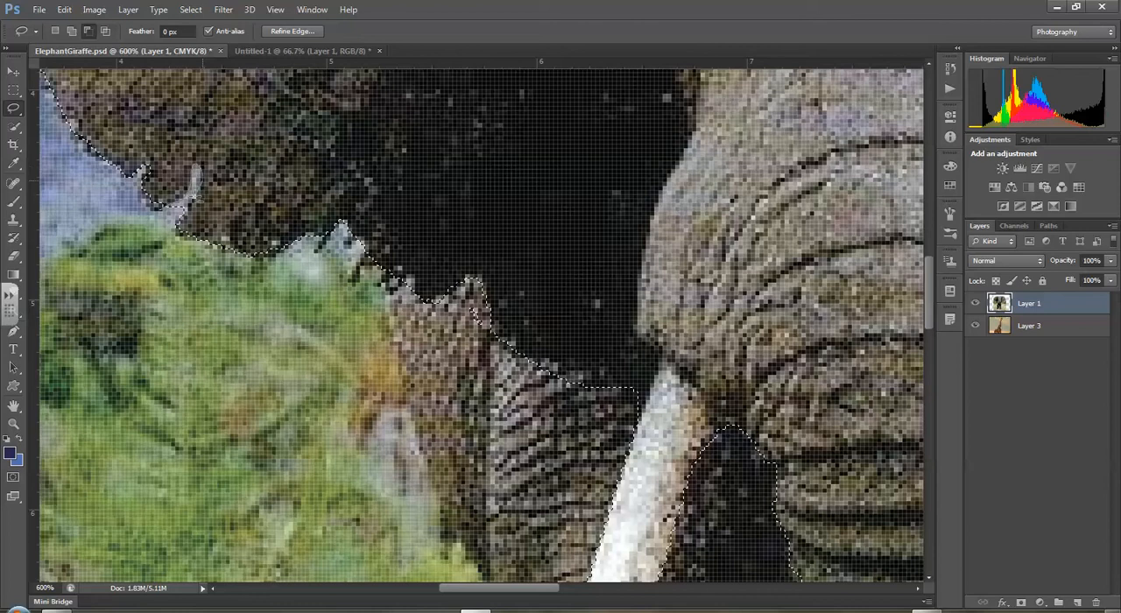
left_click_drag(175, 210, 178, 221)
- Copy the selected elephant head from Layer 1 onto its own new layer with Layer Via Copy
left_click(14, 425)
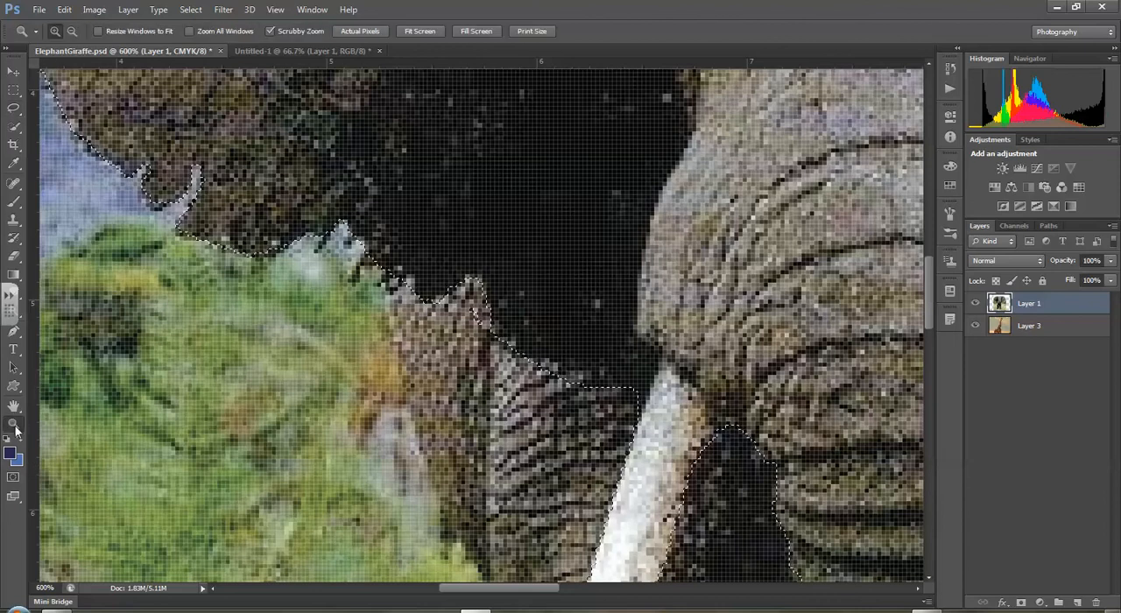
left_click(72, 31)
key("alt")
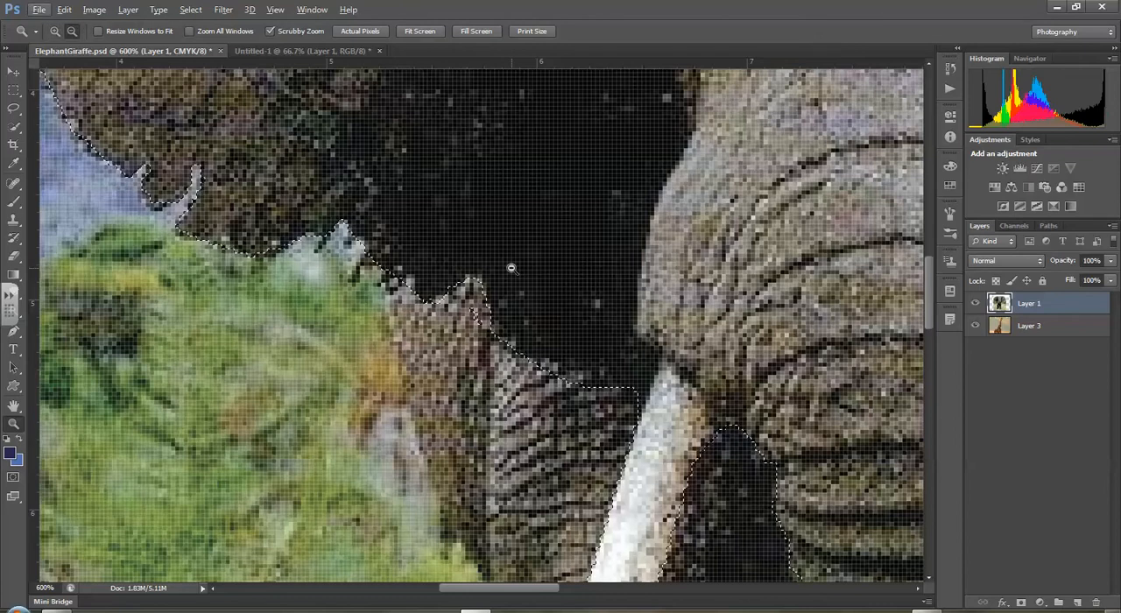
left_click(512, 269)
left_click(511, 268)
left_click(512, 268)
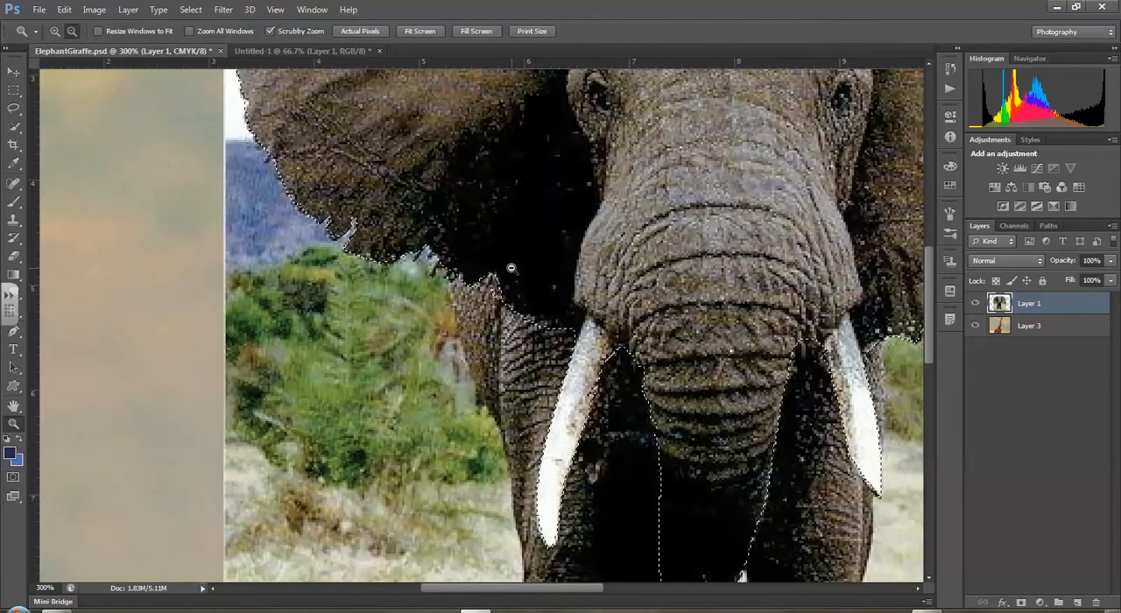
left_click(512, 268)
left_click(512, 268)
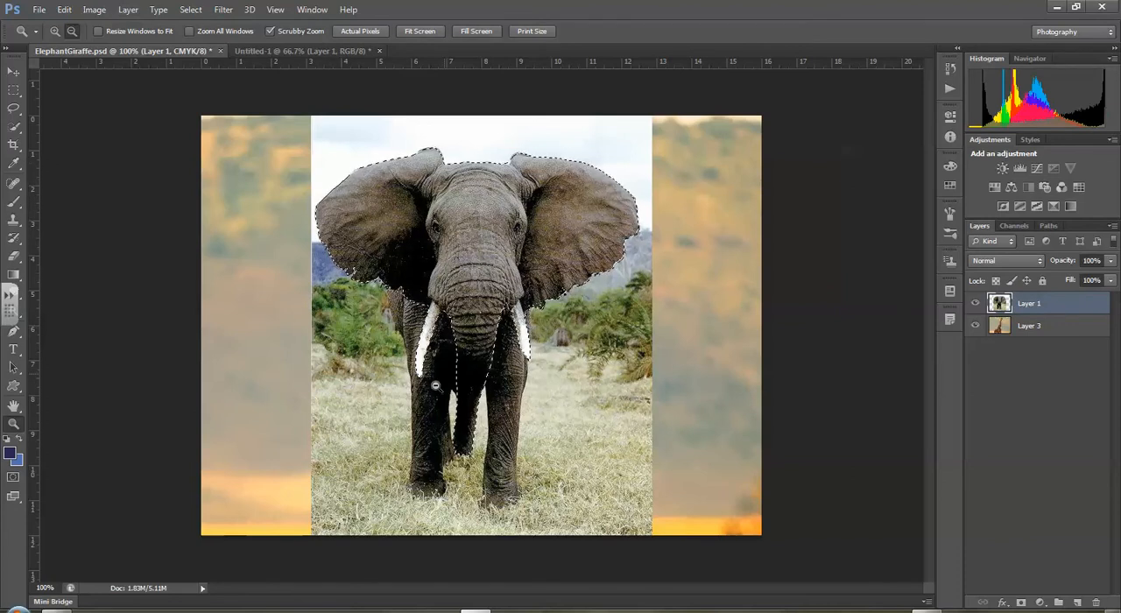
left_click(128, 10)
mouse_move(134, 34)
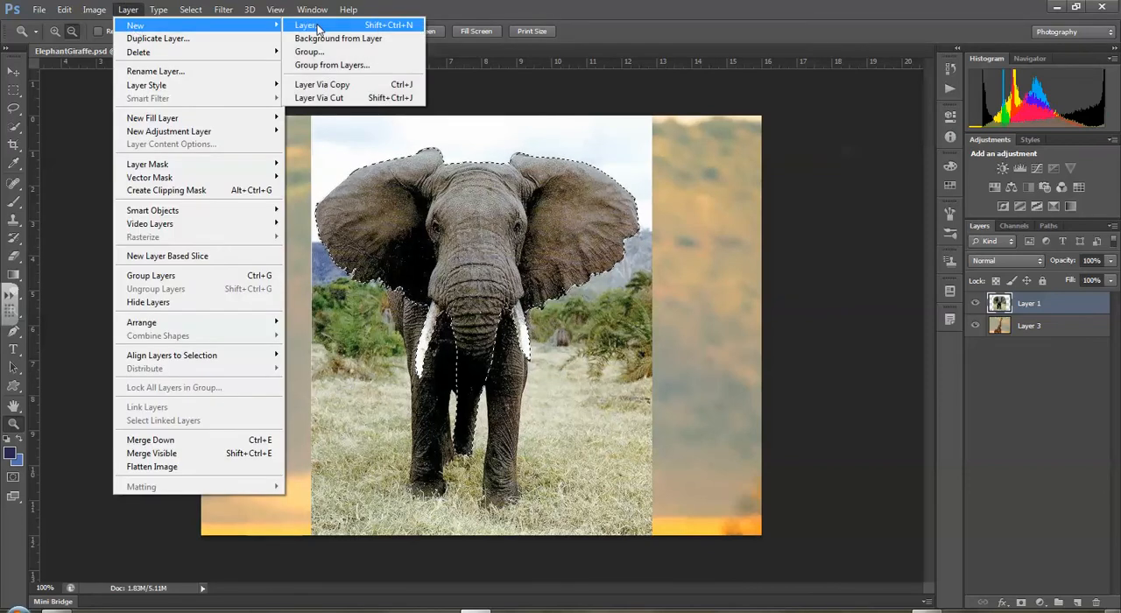
left_click(336, 85)
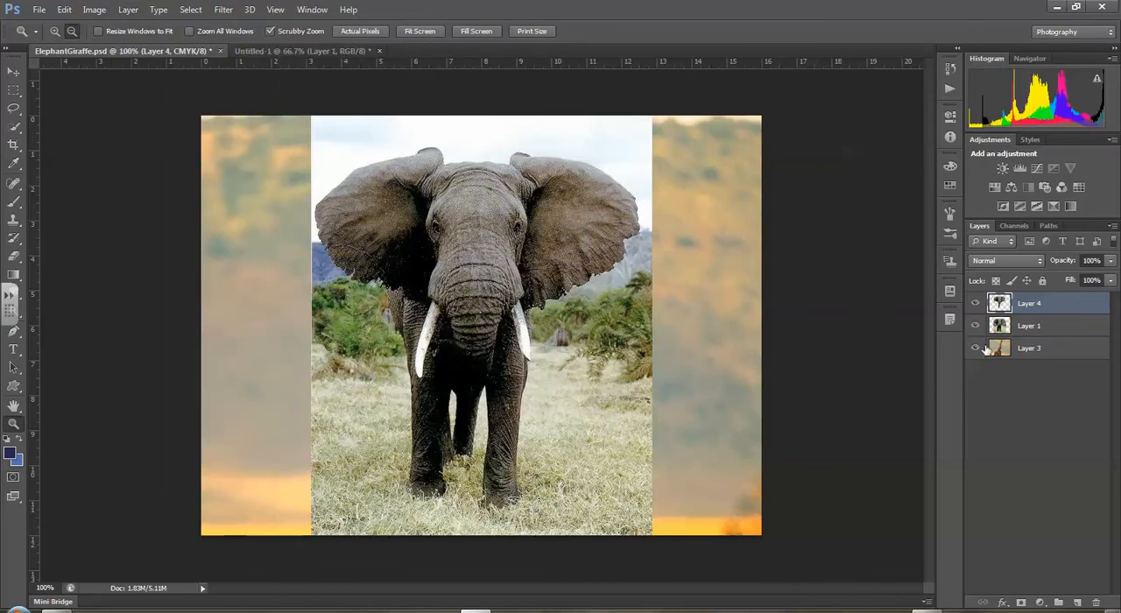
- Hide Layer 3 and toggle the visibility of Layer 1 and Layer 4 to check the cut-out head
left_click(976, 348)
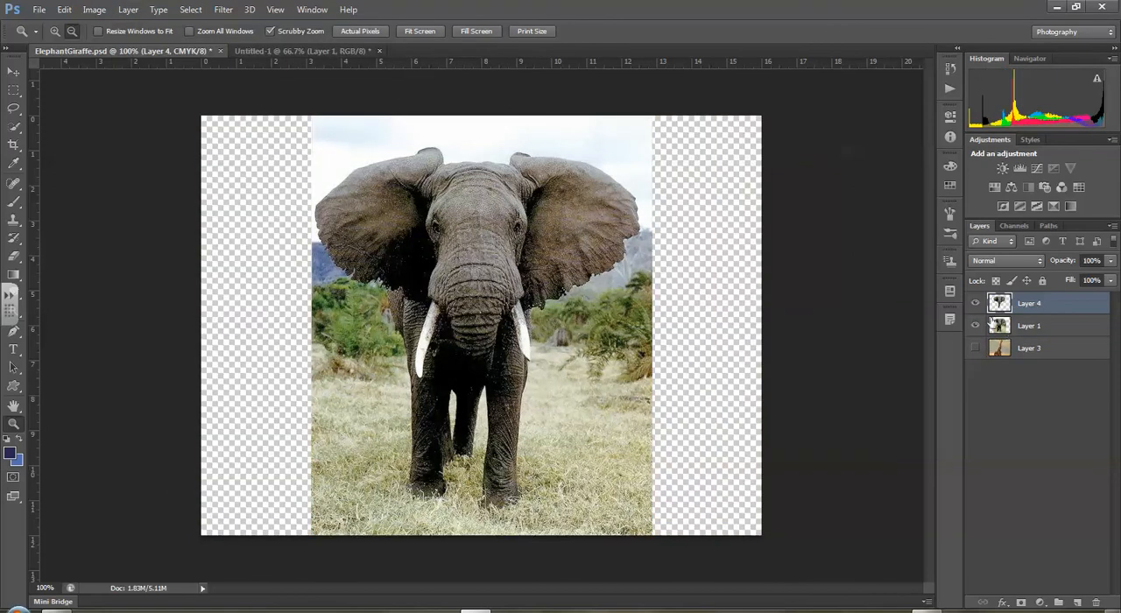
left_click(975, 325)
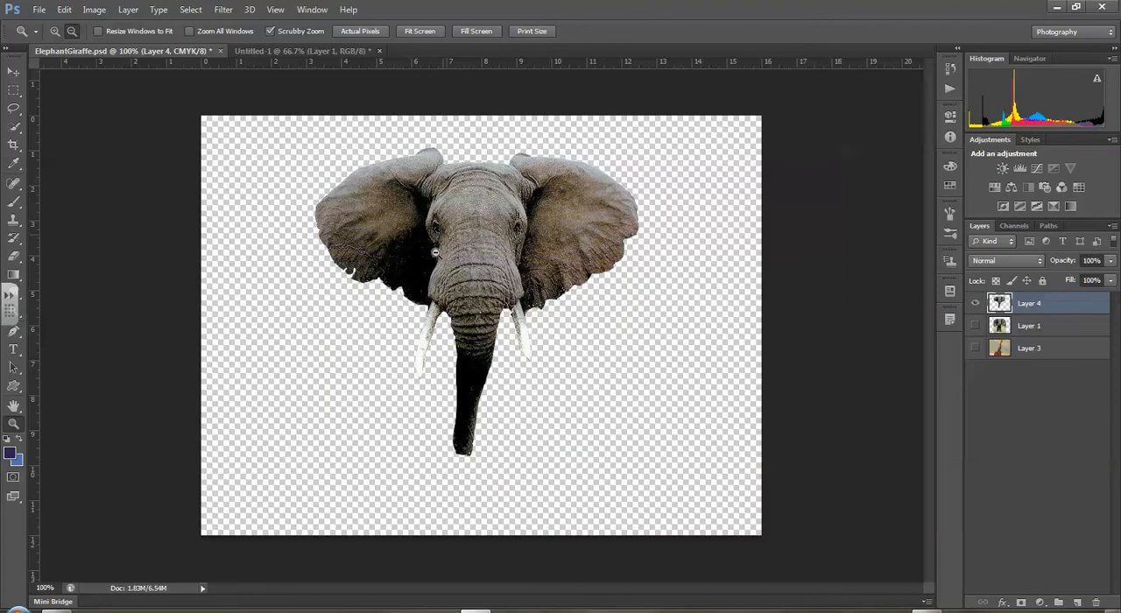
left_click(975, 326)
left_click(976, 304)
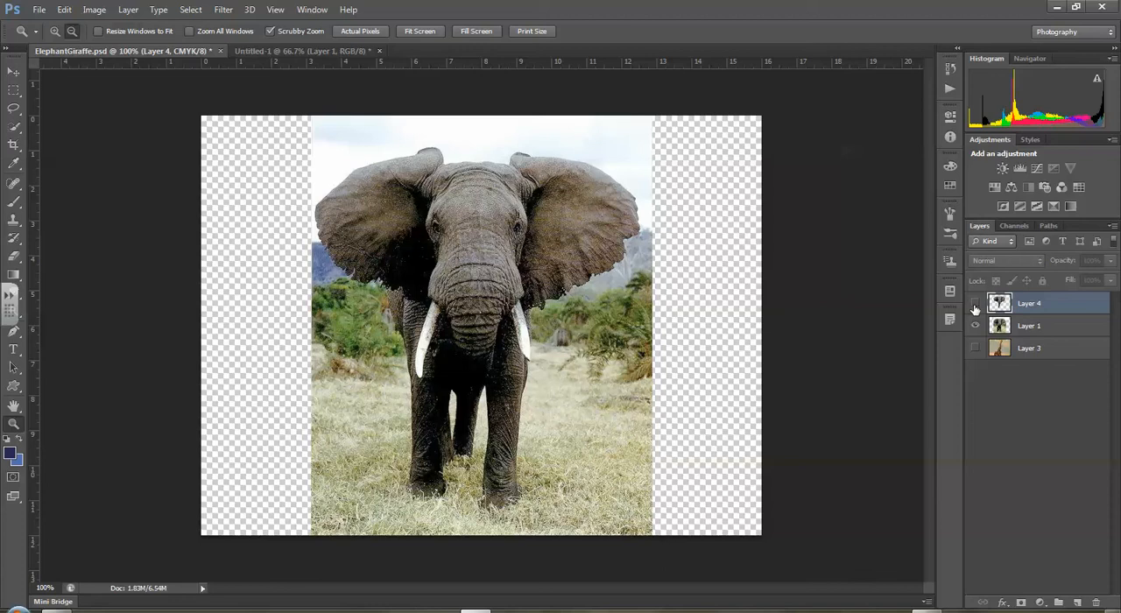
left_click(976, 304)
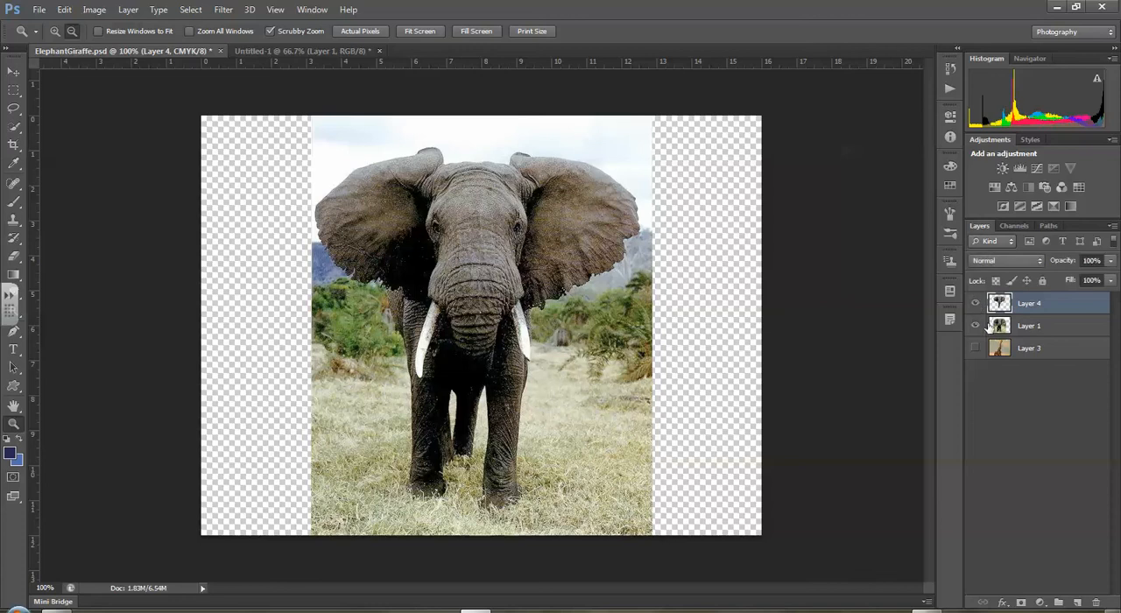
- Switch to the Move tool, make Layer 4 the active layer and hide Layer 1
left_click(13, 71)
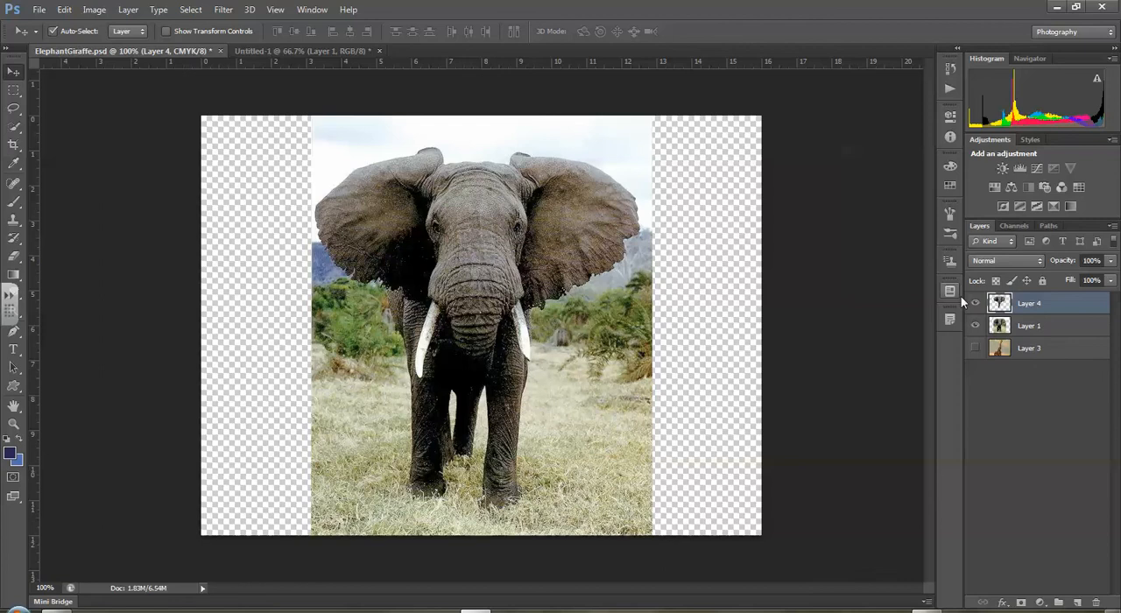
left_click(1049, 329)
left_click(1053, 309)
left_click(1049, 328)
left_click(1050, 311)
left_click(976, 326)
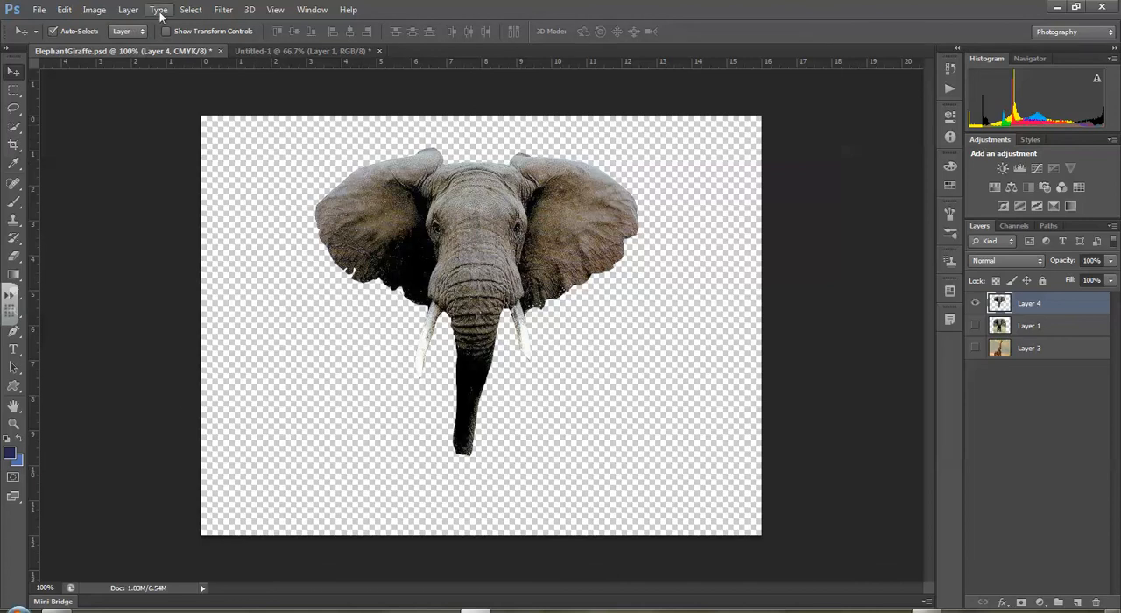
- Select the entire canvas and copy the elephant head on Layer 4
left_click(189, 9)
left_click(191, 25)
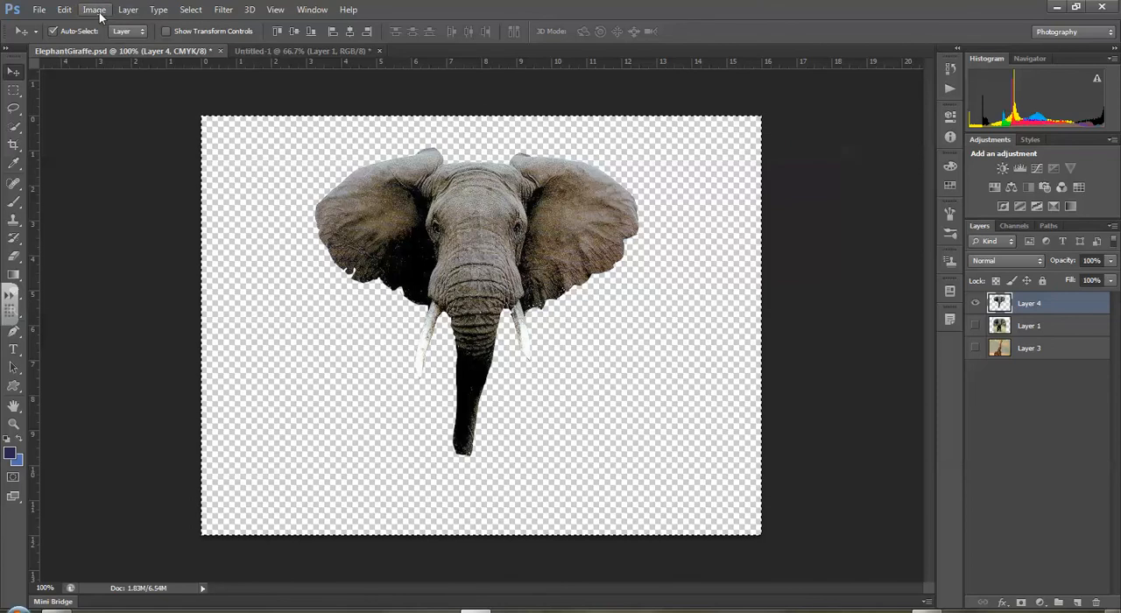
left_click(65, 10)
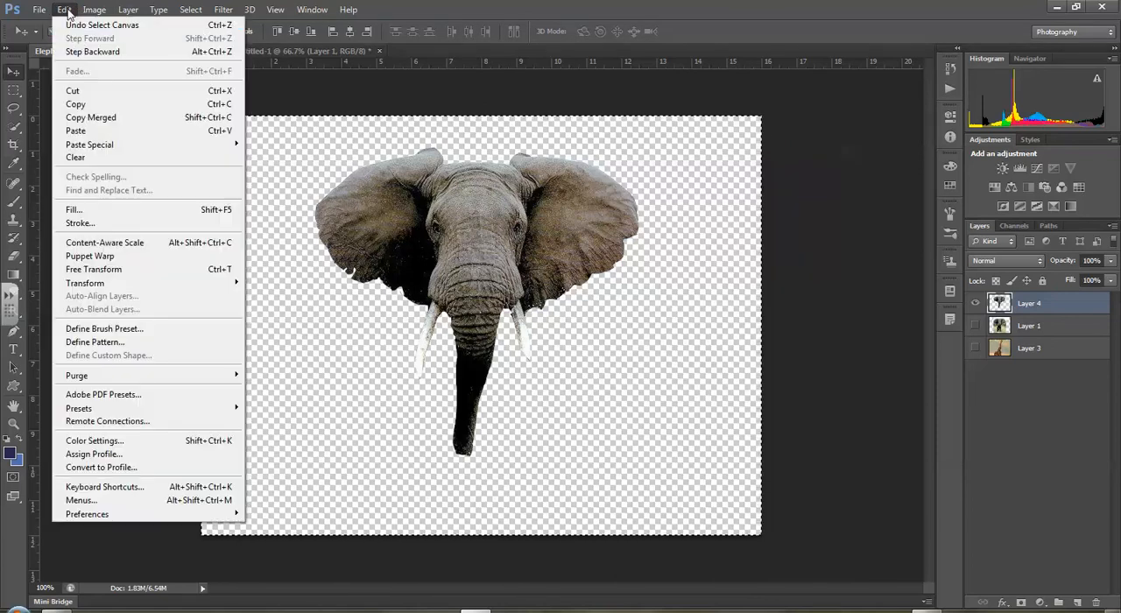
left_click(79, 106)
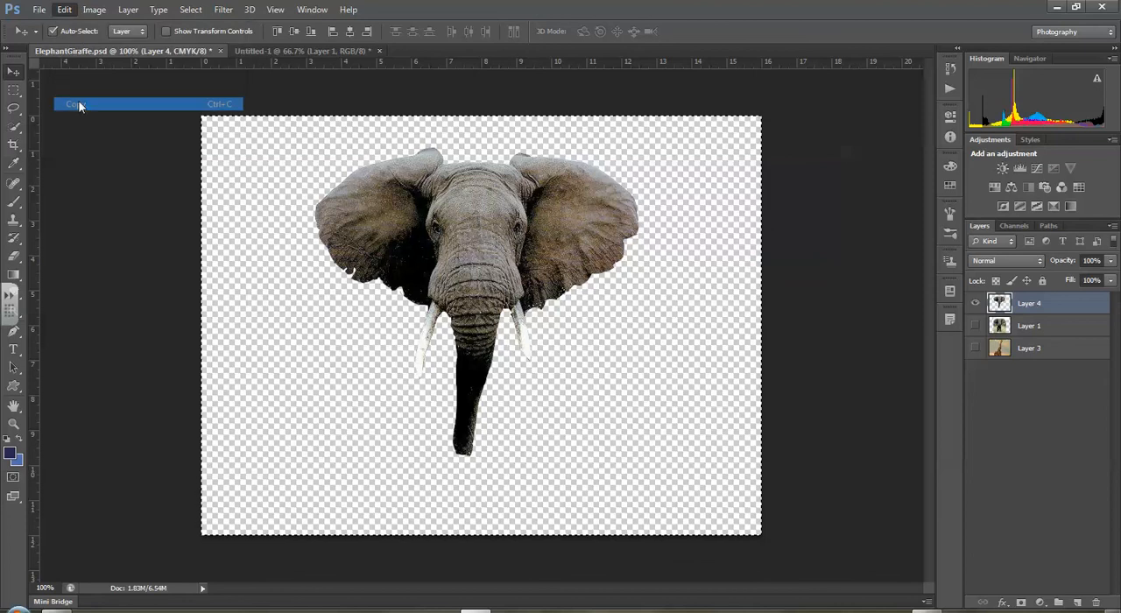
- Paste the elephant head into the giraffe document Untitled-1 and move it over the giraffe's head
left_click(263, 52)
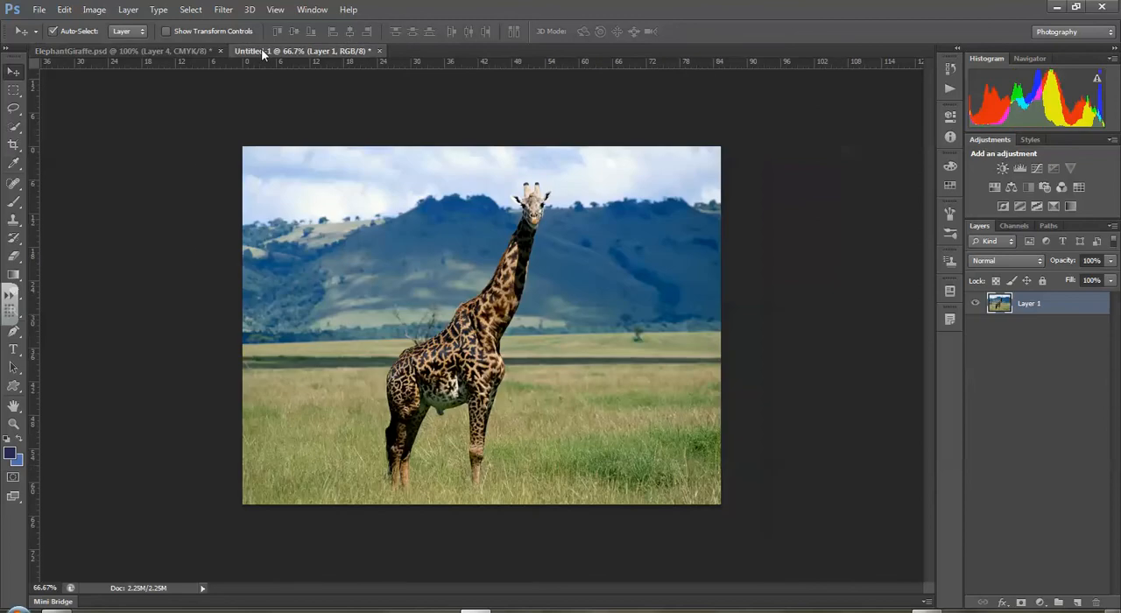
left_click(64, 10)
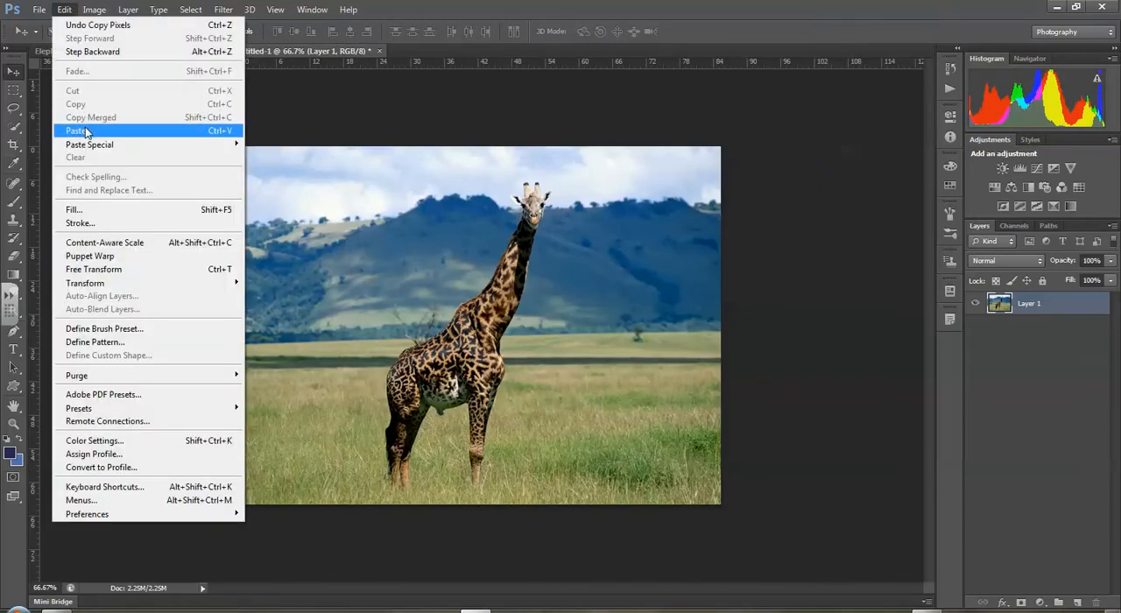
left_click(85, 131)
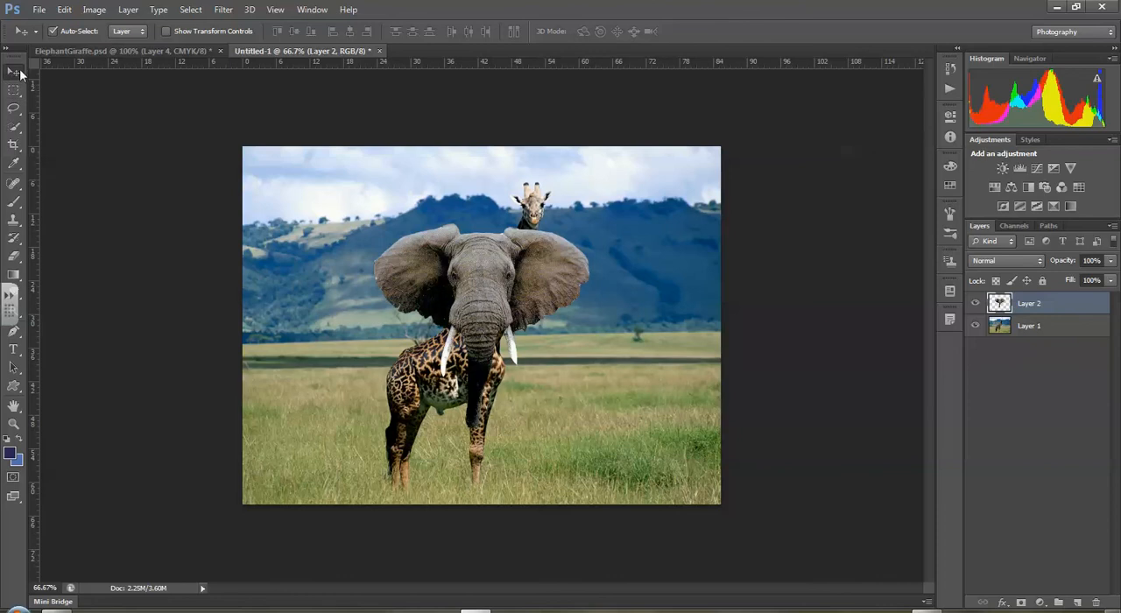
left_click_drag(504, 278, 535, 198)
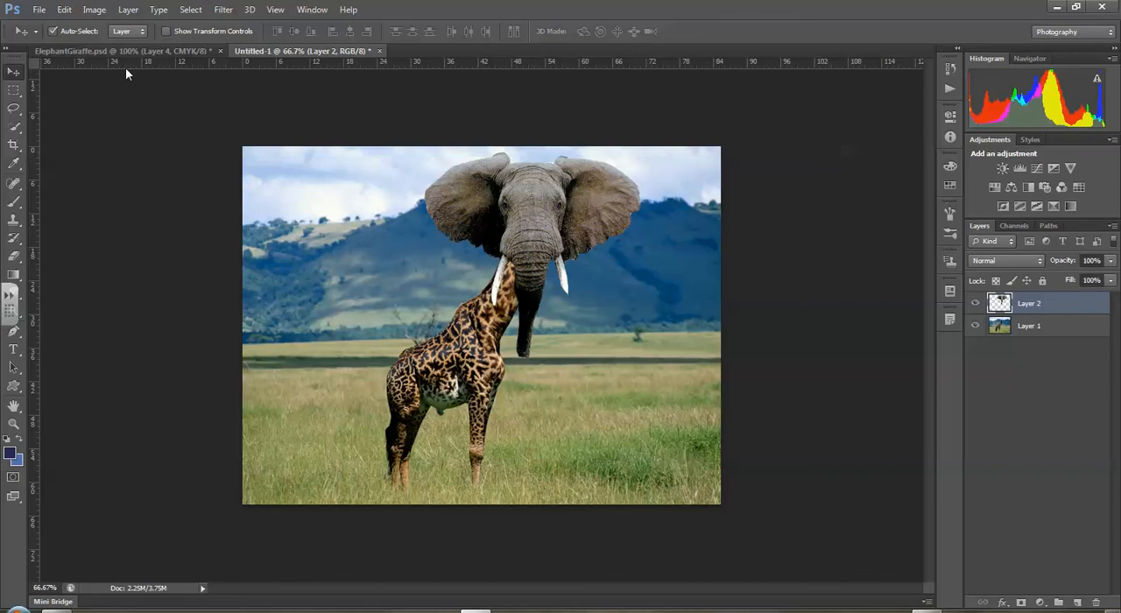
- Scale the elephant head proportionally to about 49.4% with linked width and height, and position it on the giraffe's neck
left_click(66, 11)
mouse_move(105, 286)
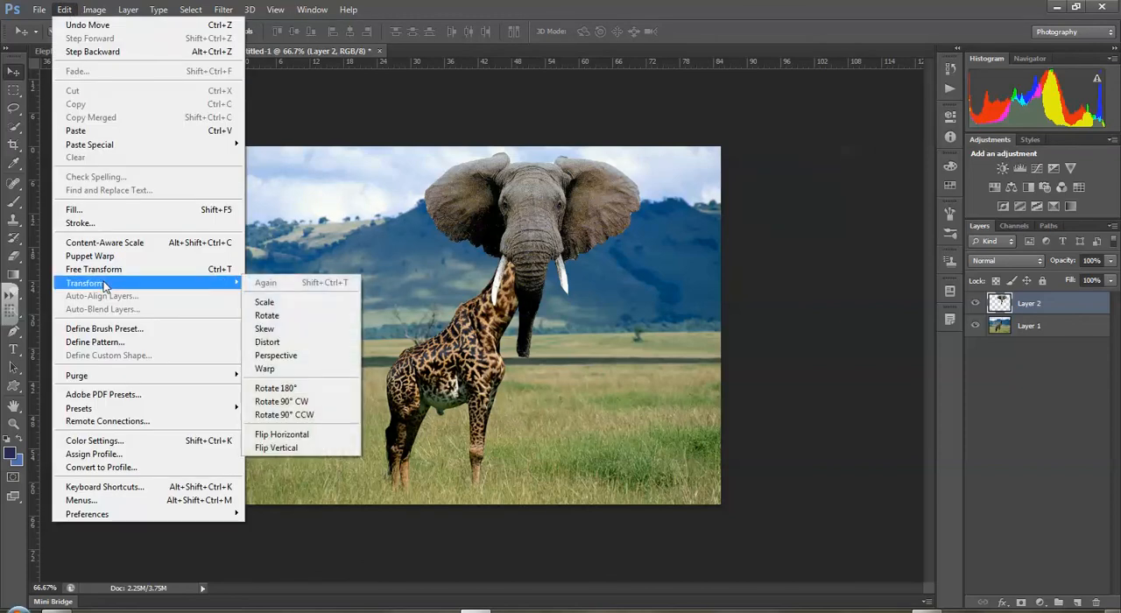
left_click(268, 303)
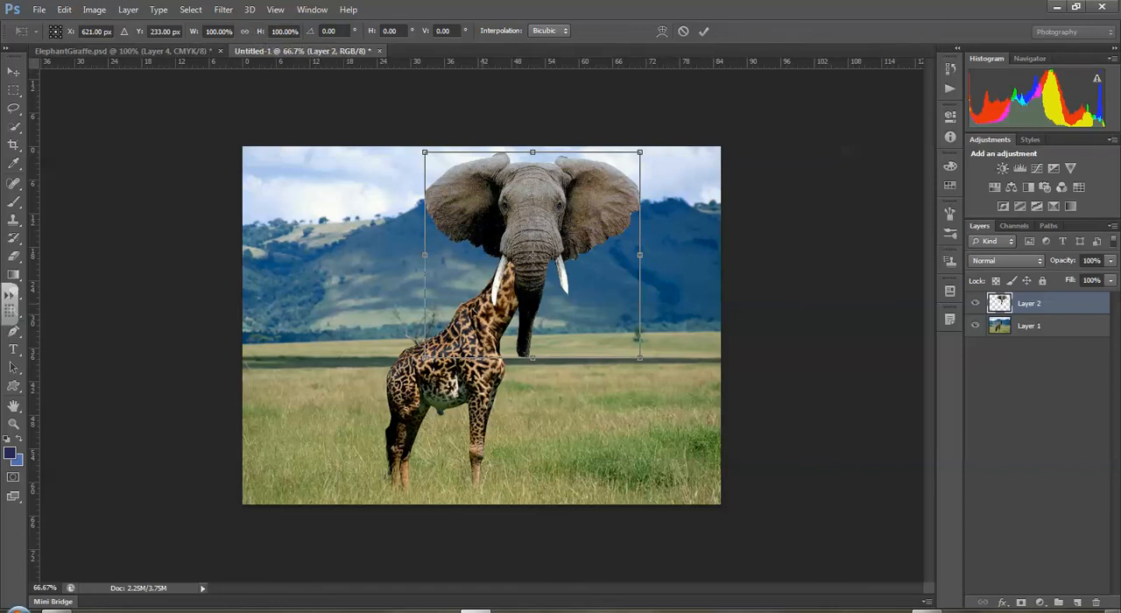
left_click_drag(428, 254, 520, 254)
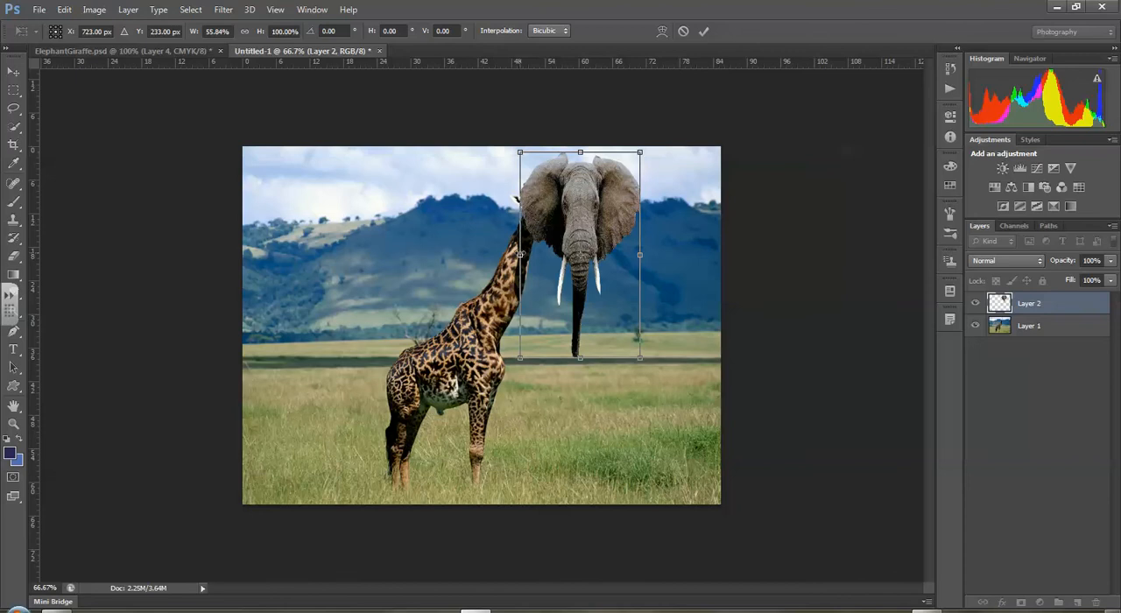
key("ctrl+z")
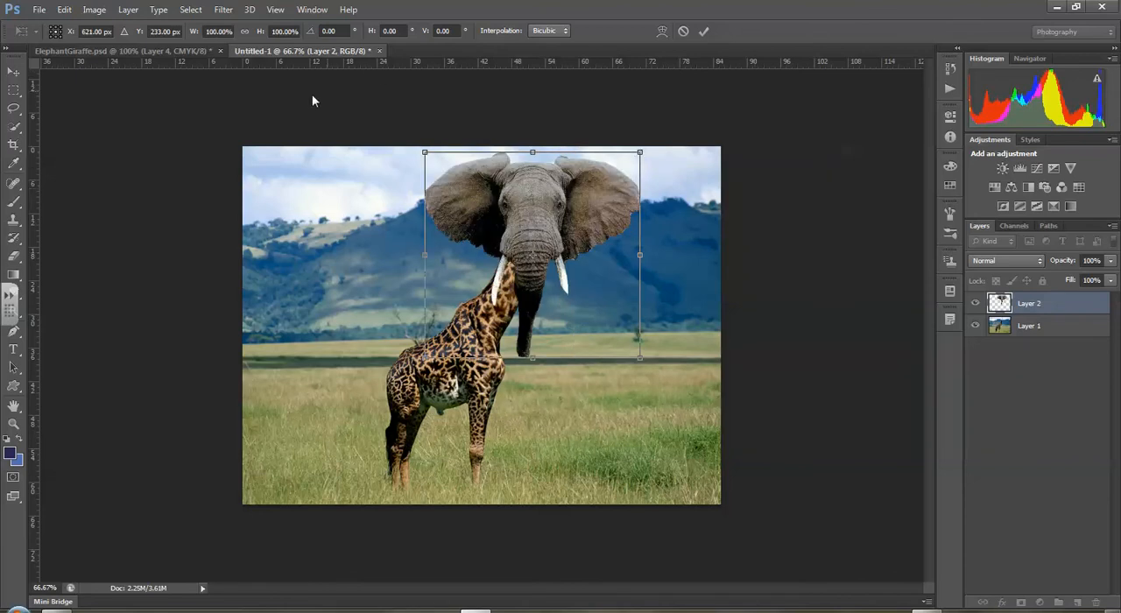
left_click(245, 33)
left_click_drag(640, 358, 550, 270)
left_click_drag(489, 192, 533, 207)
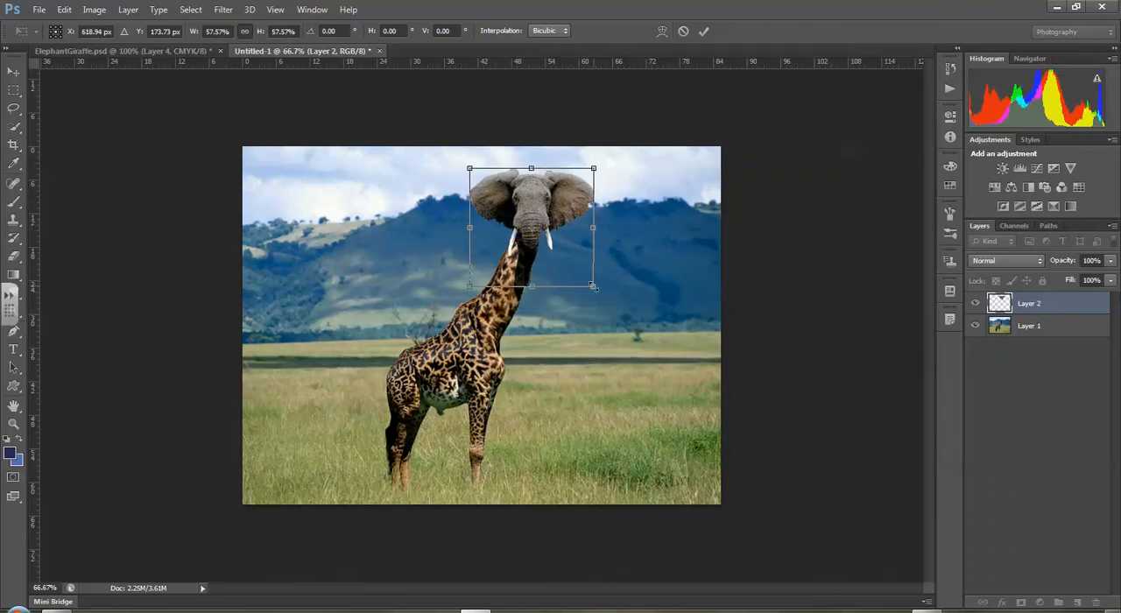
left_click_drag(585, 278, 576, 270)
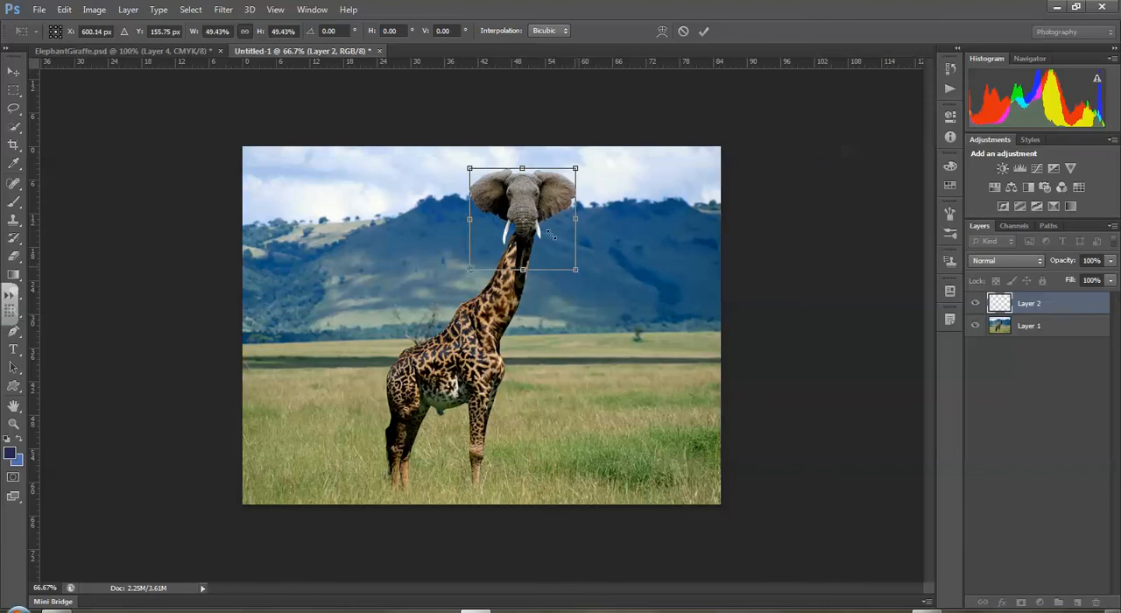
mouse_move(524, 207)
left_mouse_down()
mouse_move(538, 213)
mouse_move(555, 193)
mouse_move(543, 208)
left_mouse_up()
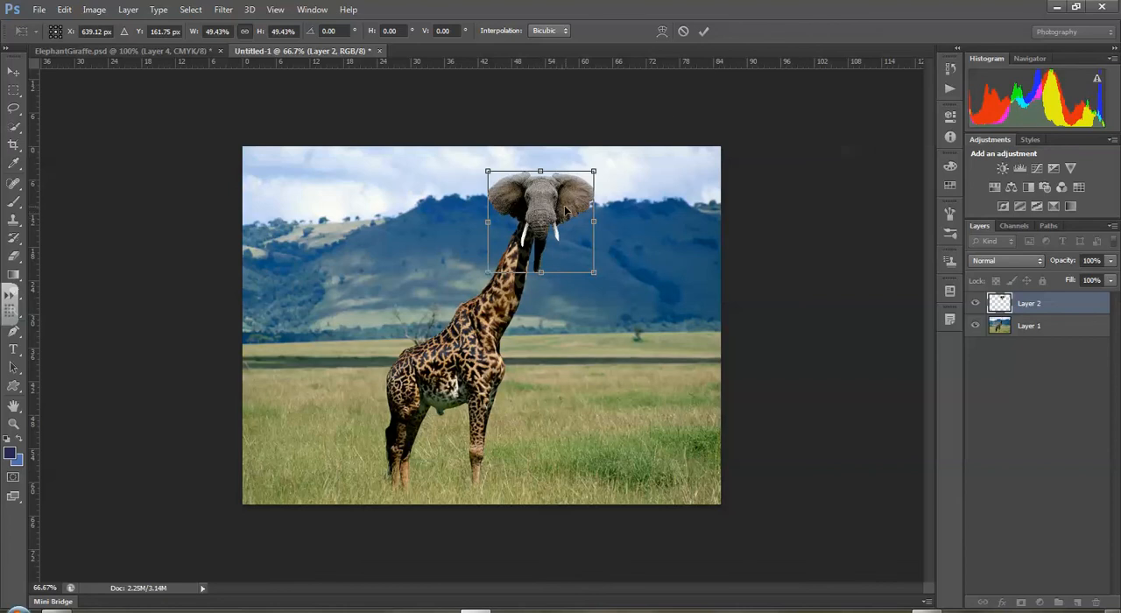
left_click(704, 33)
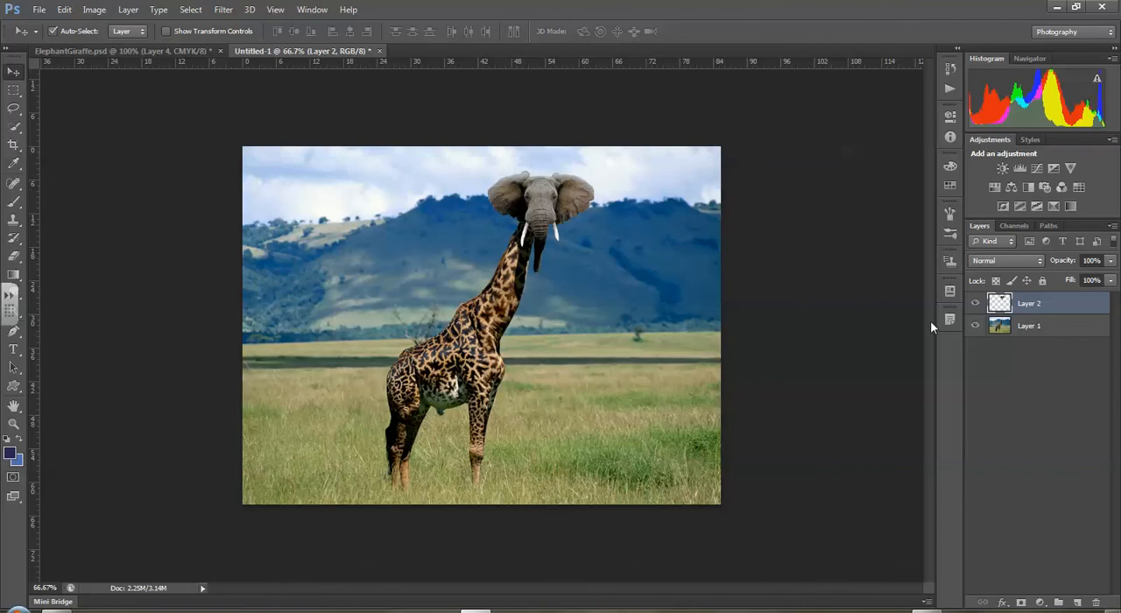
- Darken the elephant head on Layer 2 with a Levels adjustment, setting the midtone input level to 0.94
left_click(130, 9)
left_click(112, 10)
left_click(101, 9)
mouse_move(115, 45)
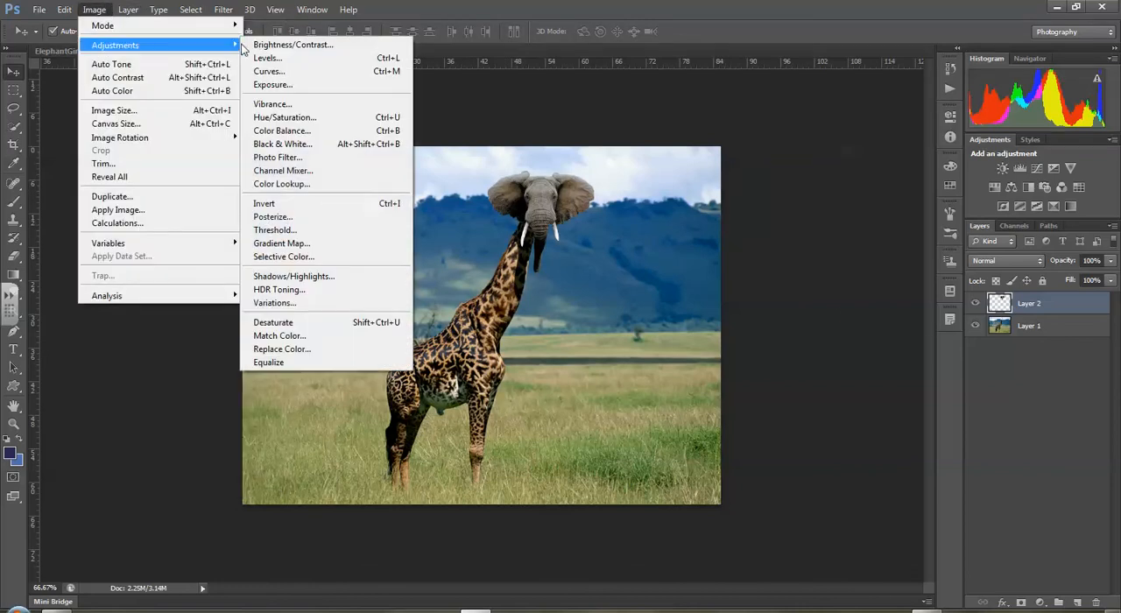
left_click(263, 59)
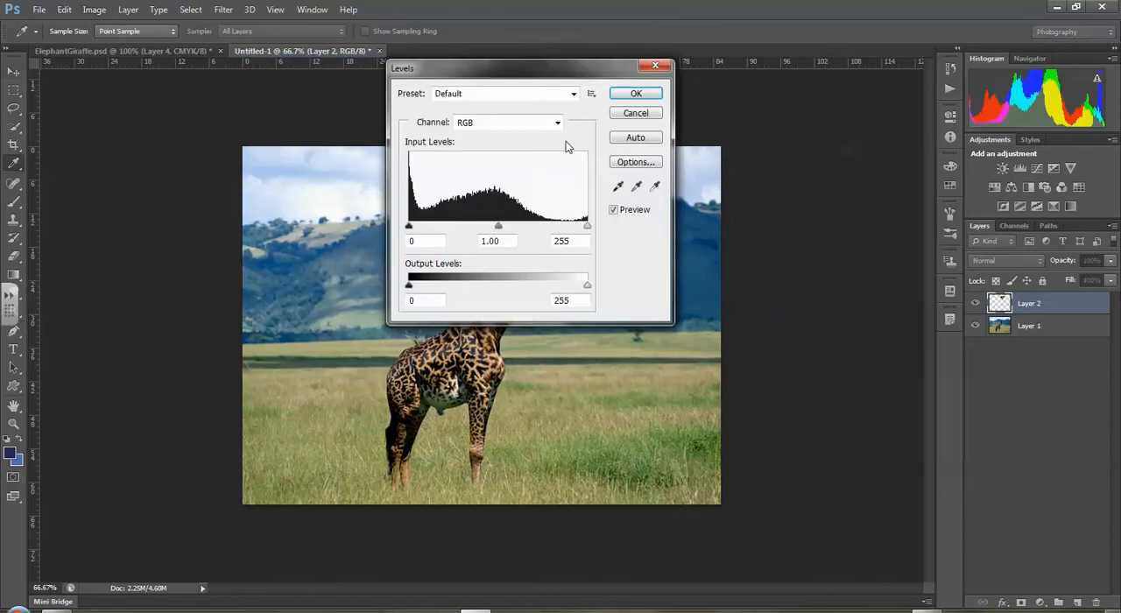
left_click_drag(530, 66, 809, 76)
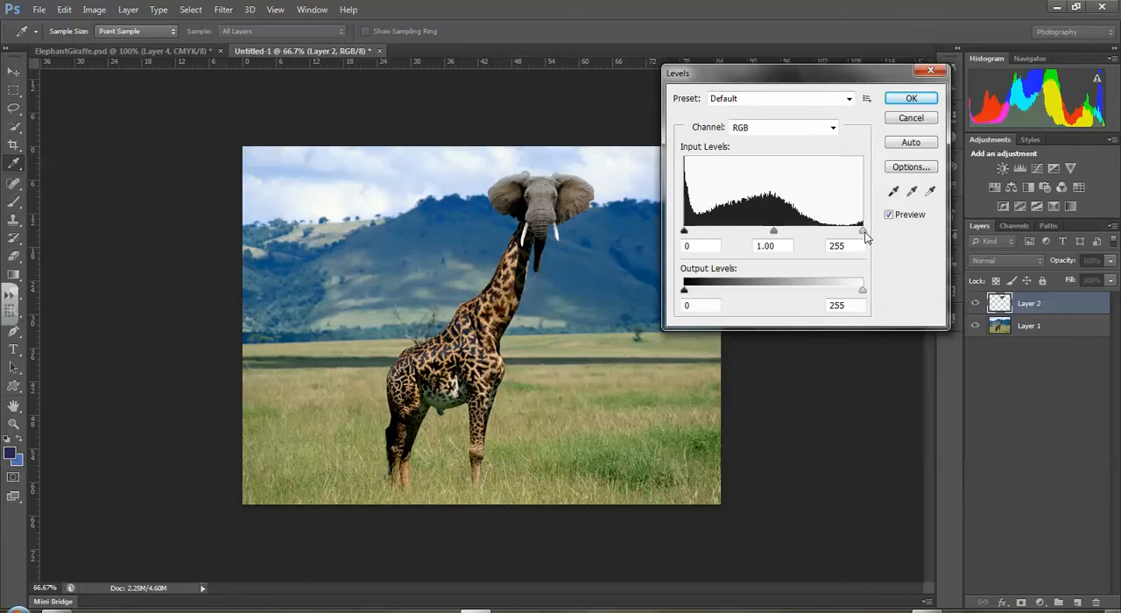
left_click_drag(863, 231, 898, 237)
mouse_move(686, 235)
left_mouse_down()
mouse_move(744, 235)
mouse_move(670, 233)
left_mouse_up()
mouse_move(778, 232)
left_mouse_down()
mouse_move(755, 233)
mouse_move(777, 233)
left_mouse_up()
left_click(911, 102)
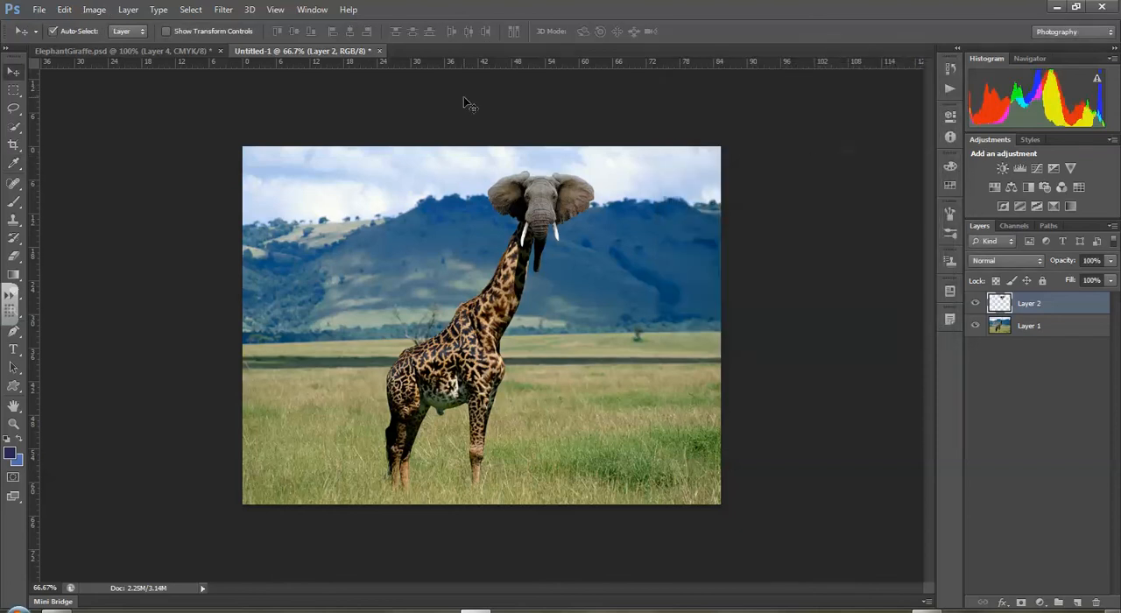
- Apply a Brightness/Contrast adjustment to the elephant head on Layer 2 with brightness 3 and contrast -16
left_click(99, 11)
mouse_move(214, 46)
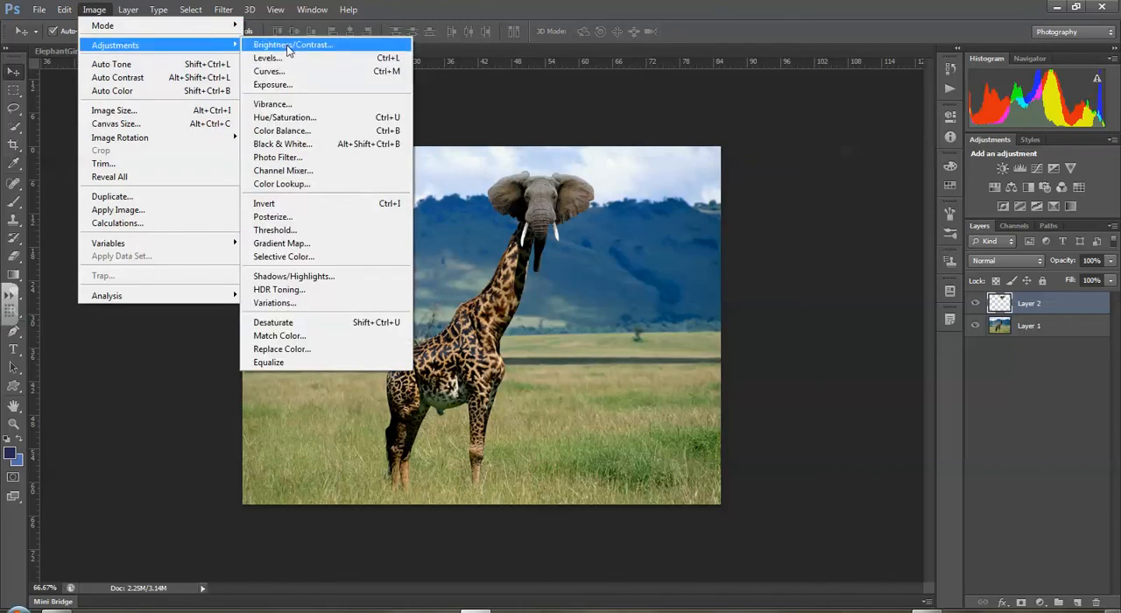
left_click(293, 45)
left_click_drag(782, 195, 725, 205)
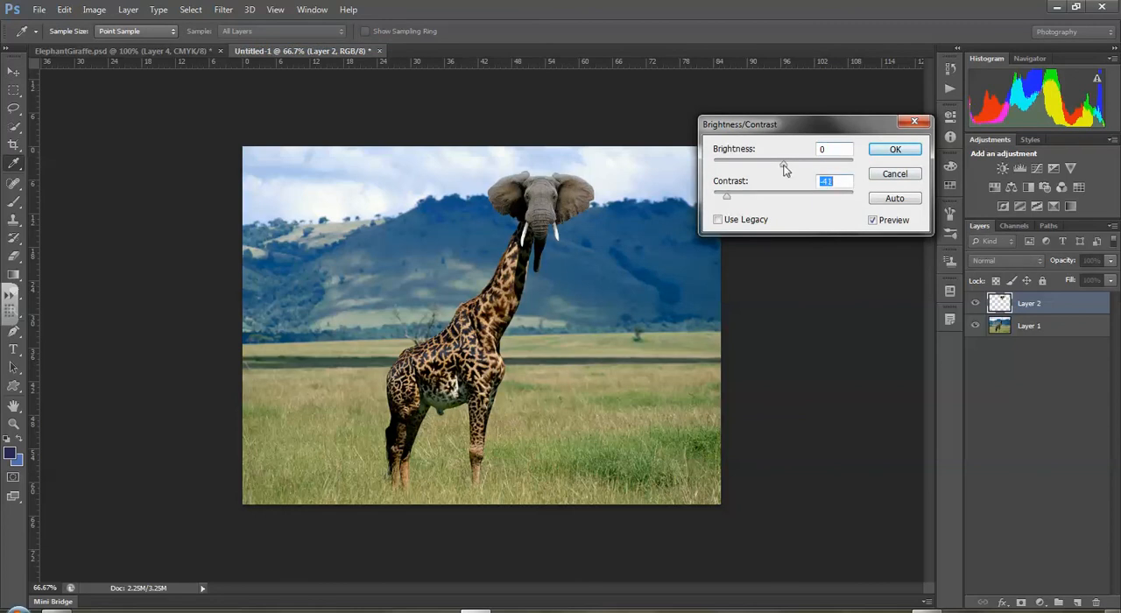
left_click_drag(802, 163, 831, 168)
mouse_move(788, 168)
left_mouse_down()
mouse_move(736, 164)
mouse_move(785, 166)
left_mouse_up()
left_click_drag(729, 196, 846, 198)
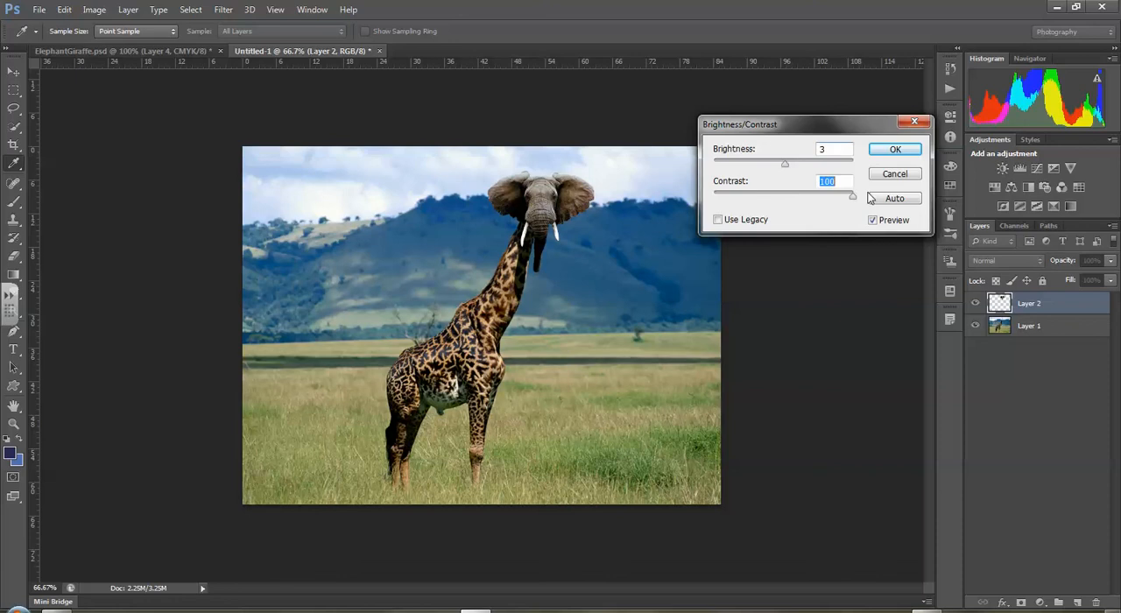
left_click_drag(870, 198, 770, 200)
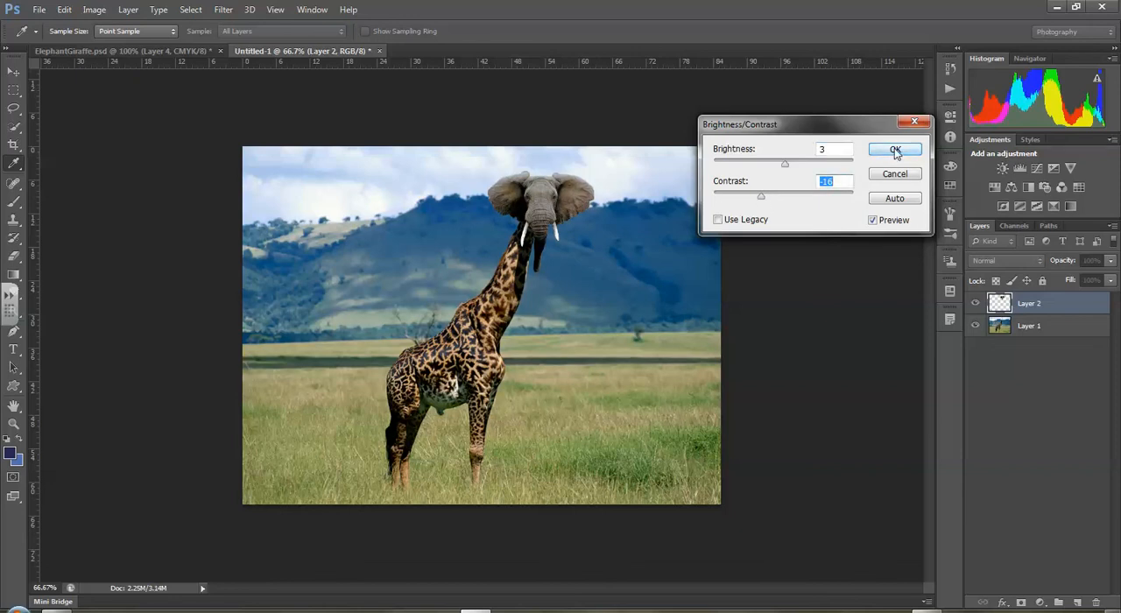
left_click(872, 220)
left_click(894, 152)
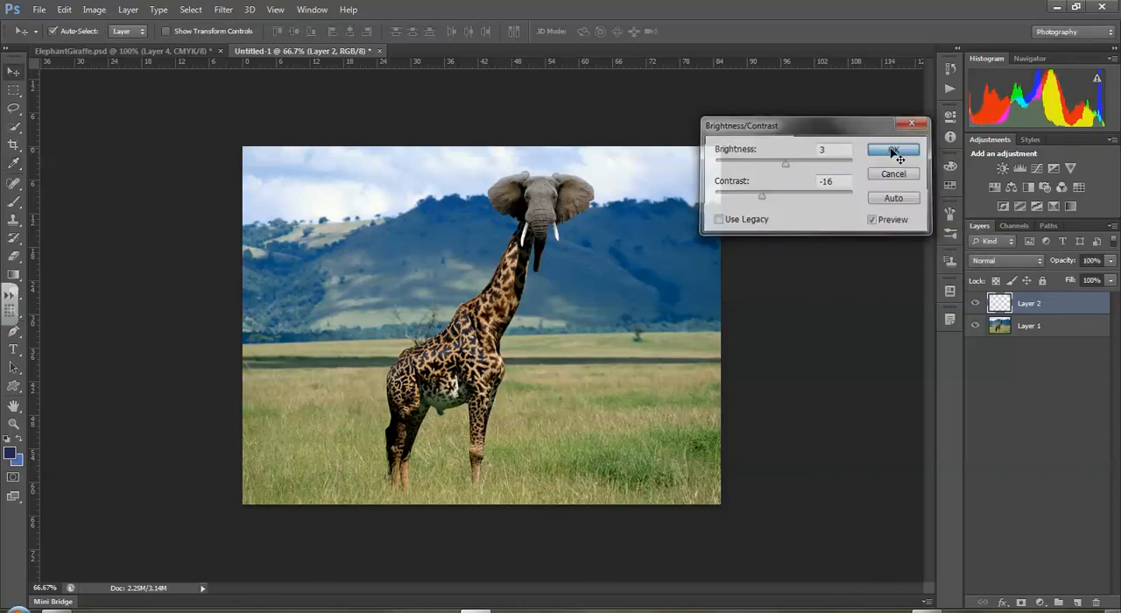
- Apply a Hue/Saturation adjustment to the elephant head on Layer 2 with hue -9, saturation +23 and lightness +1
left_click(128, 15)
mouse_move(105, 14)
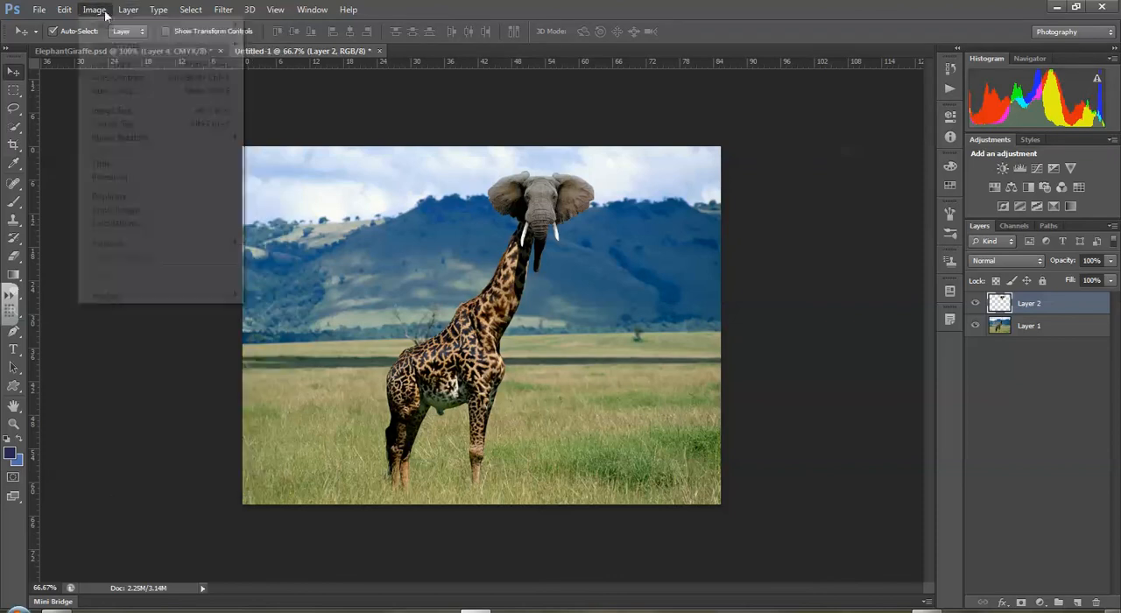
mouse_move(114, 45)
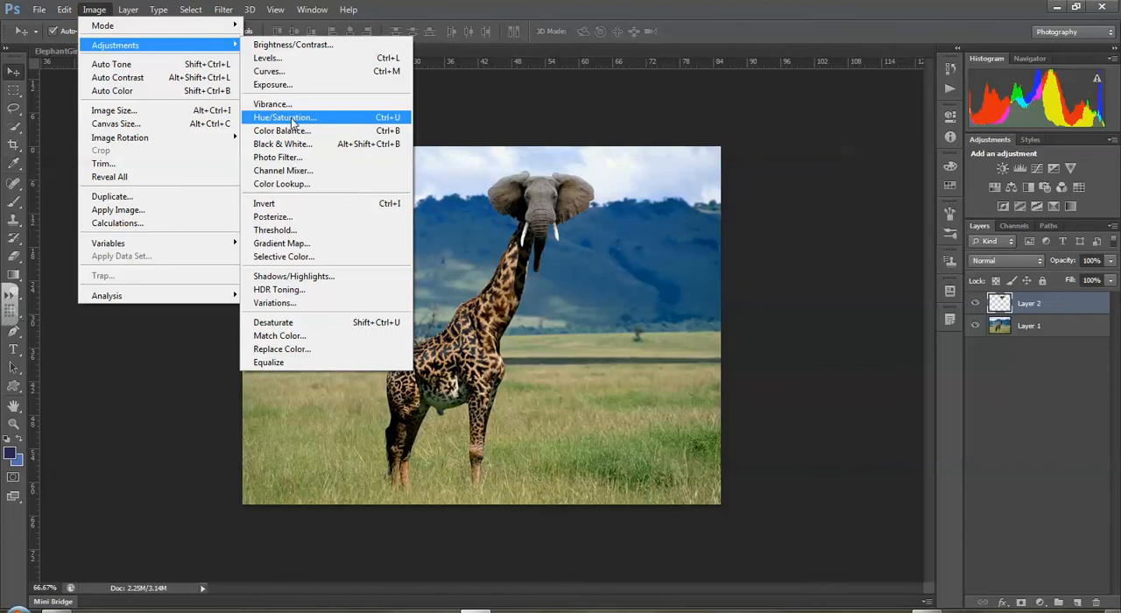
left_click(292, 119)
left_click_drag(676, 43, 876, 43)
mouse_move(793, 162)
left_mouse_down()
mouse_move(712, 172)
mouse_move(866, 169)
mouse_move(720, 166)
mouse_move(847, 167)
mouse_move(807, 167)
left_mouse_up()
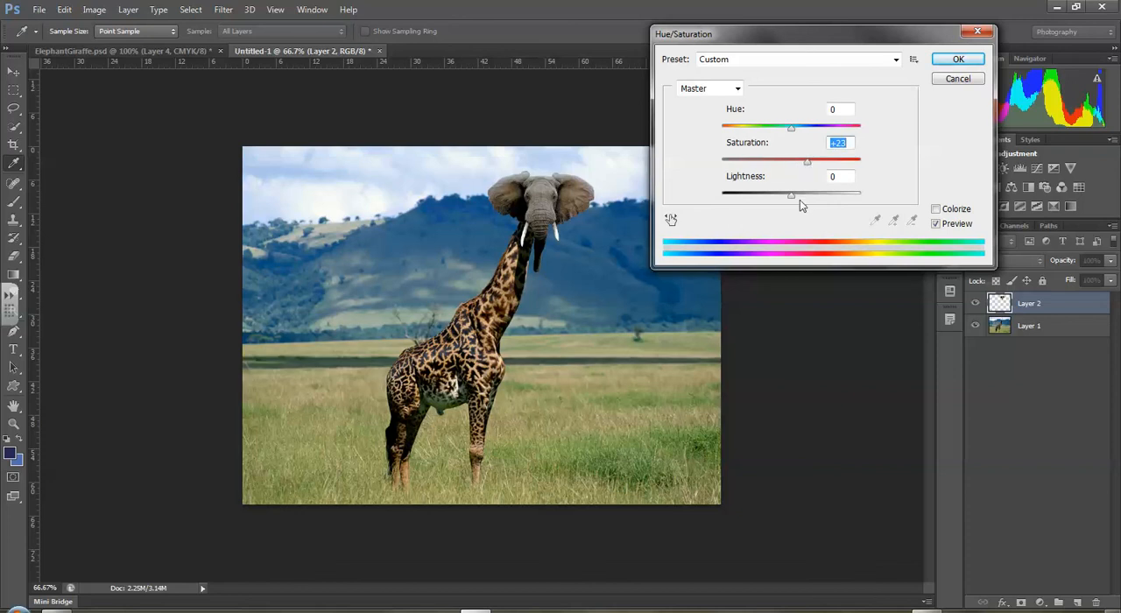
mouse_move(793, 196)
left_mouse_down()
mouse_move(776, 198)
mouse_move(792, 198)
left_mouse_up()
mouse_move(792, 127)
left_mouse_down()
mouse_move(736, 130)
mouse_move(872, 128)
mouse_move(786, 132)
left_mouse_up()
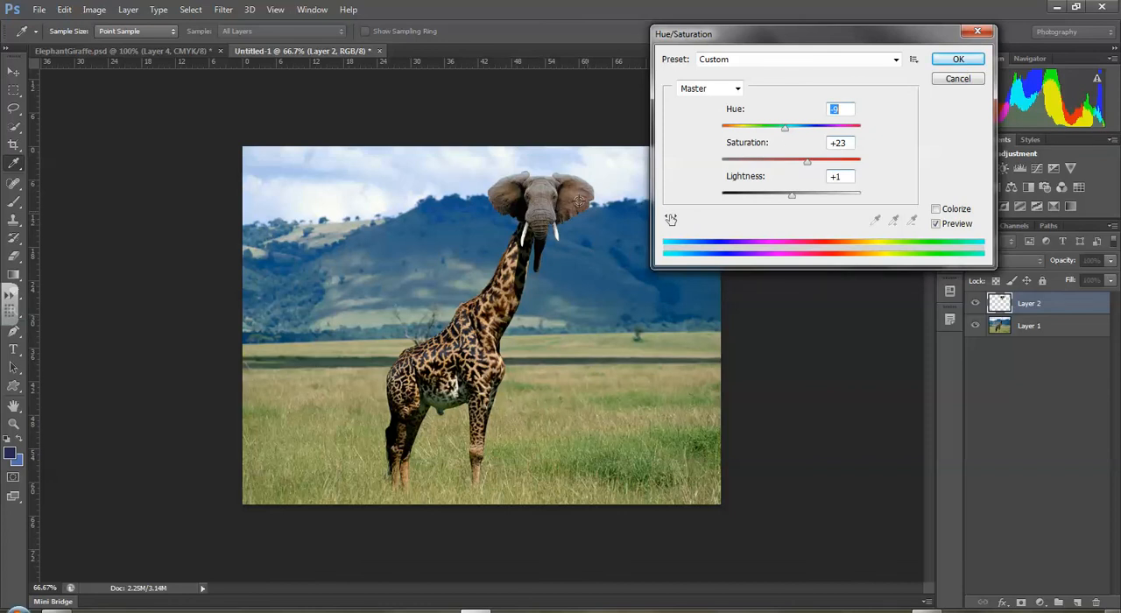
left_click(961, 59)
key("v")
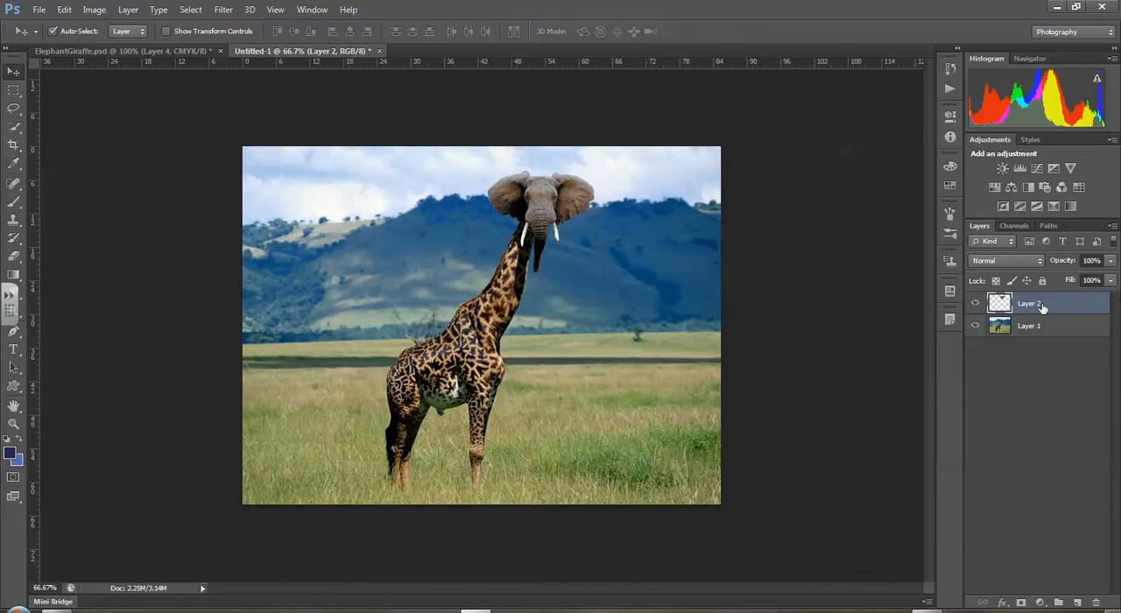
- Switch to the ElephantGiraffe.psd document and show the giraffe photo on Layer 3 behind the elephant head
left_click(190, 11)
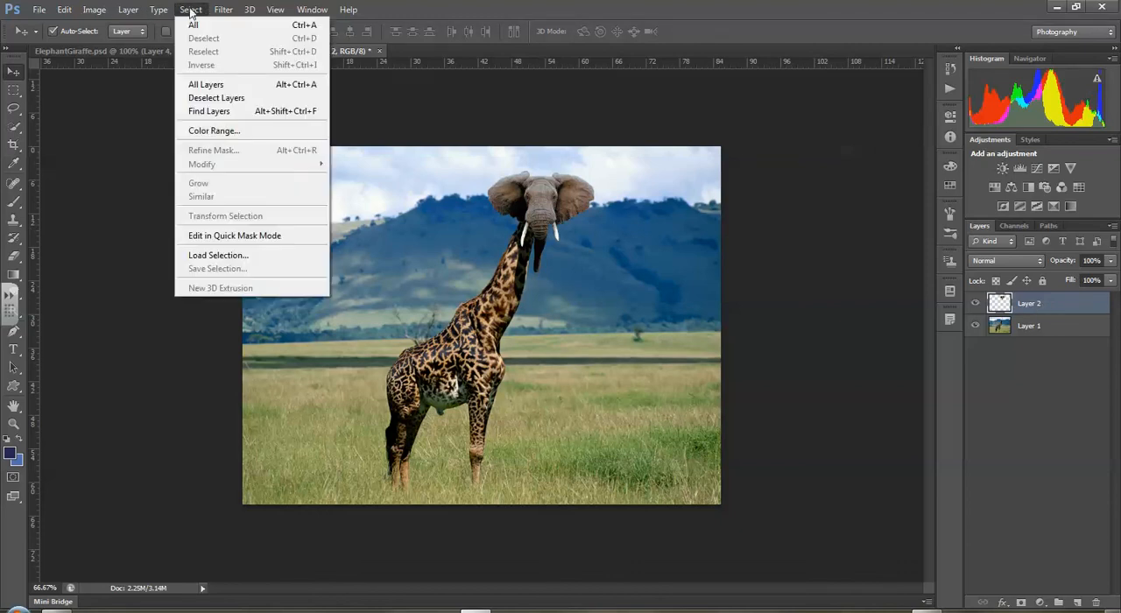
left_click(191, 12)
left_click(150, 51)
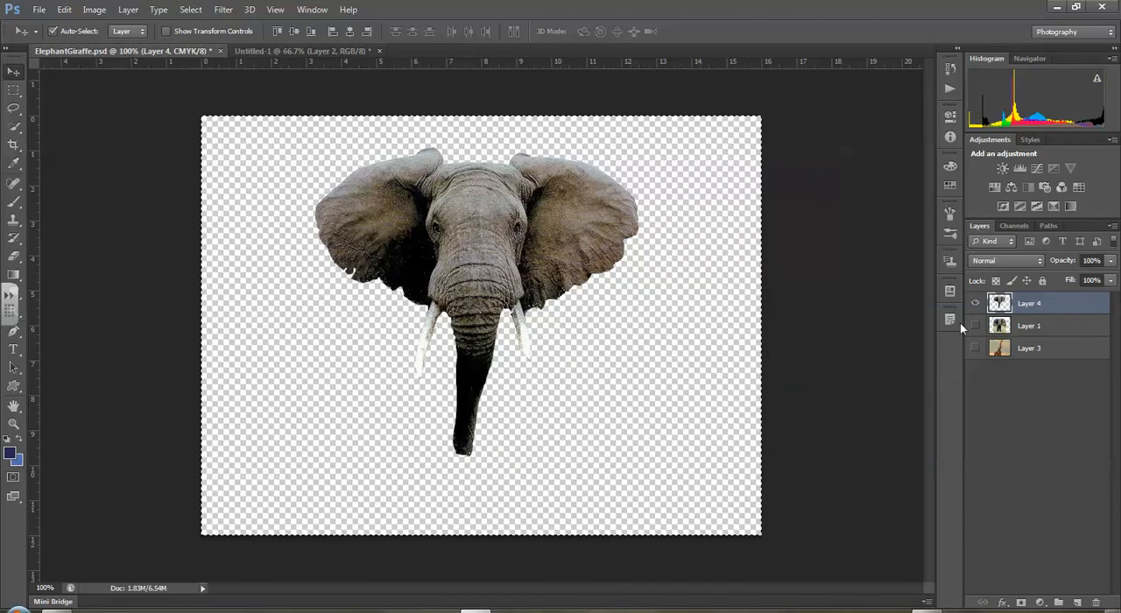
left_click(975, 347)
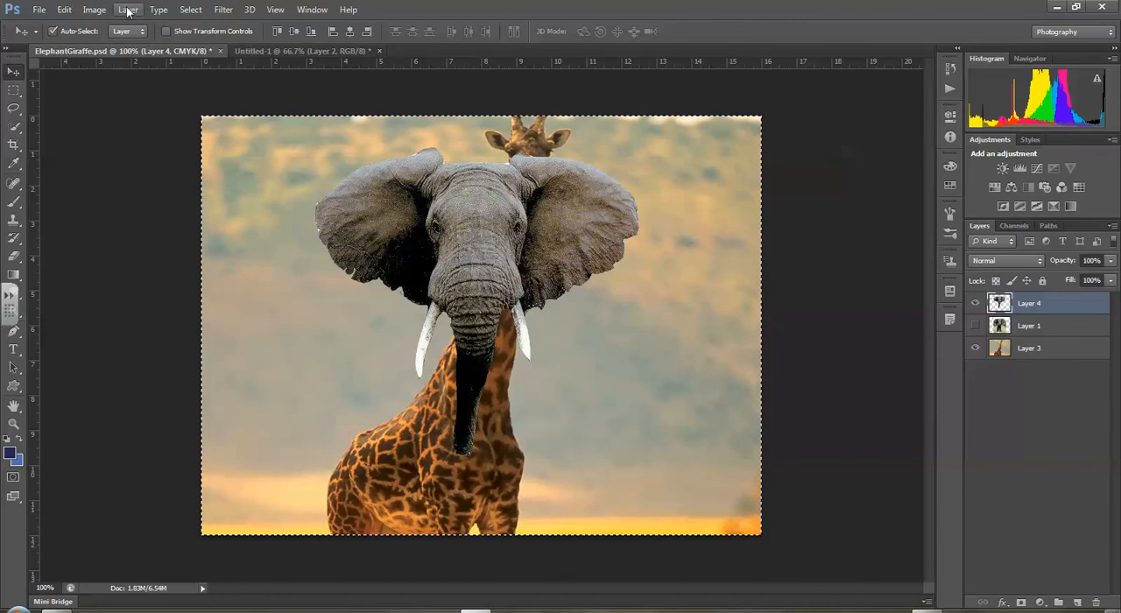
- Scale the elephant head on Layer 4 proportionally to about 61% and position it over the giraffe's head
left_click(67, 12)
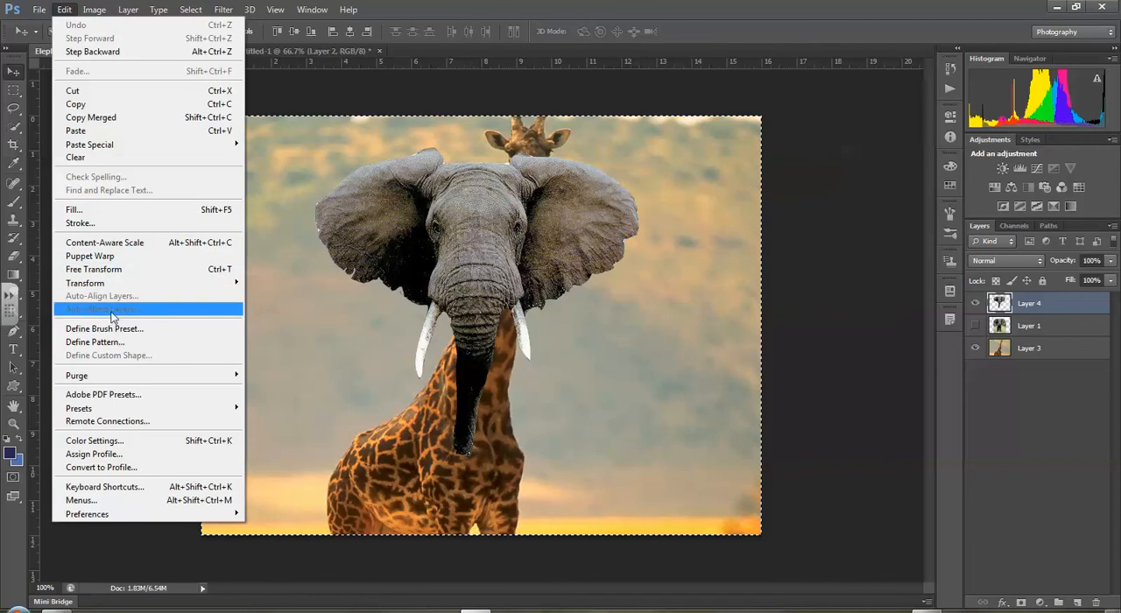
mouse_move(101, 283)
left_click(267, 303)
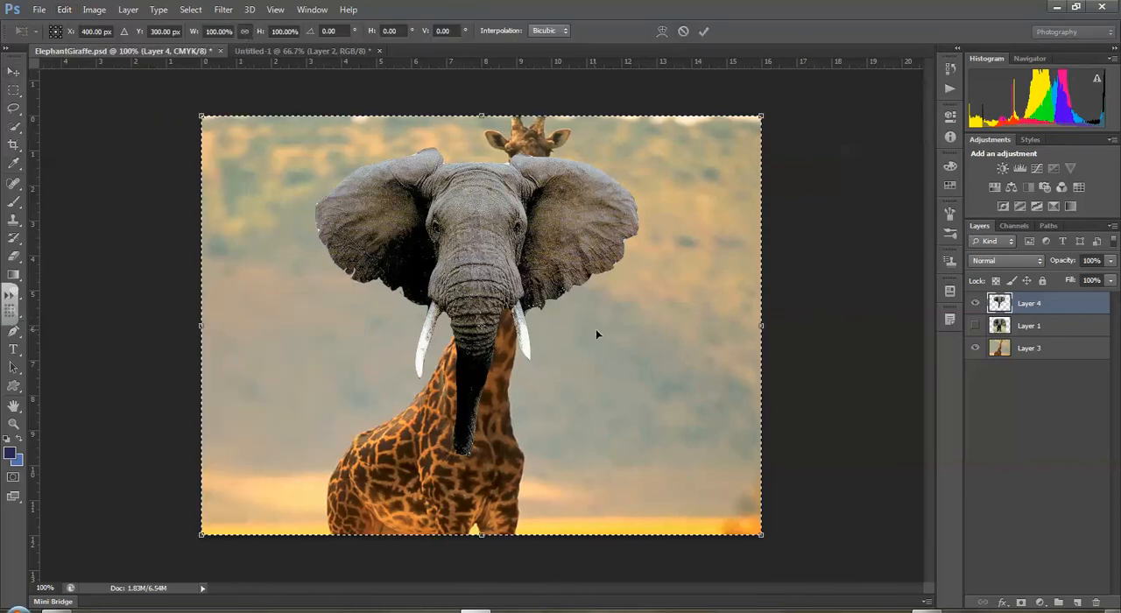
left_click_drag(762, 535, 542, 370)
left_click_drag(358, 193, 522, 173)
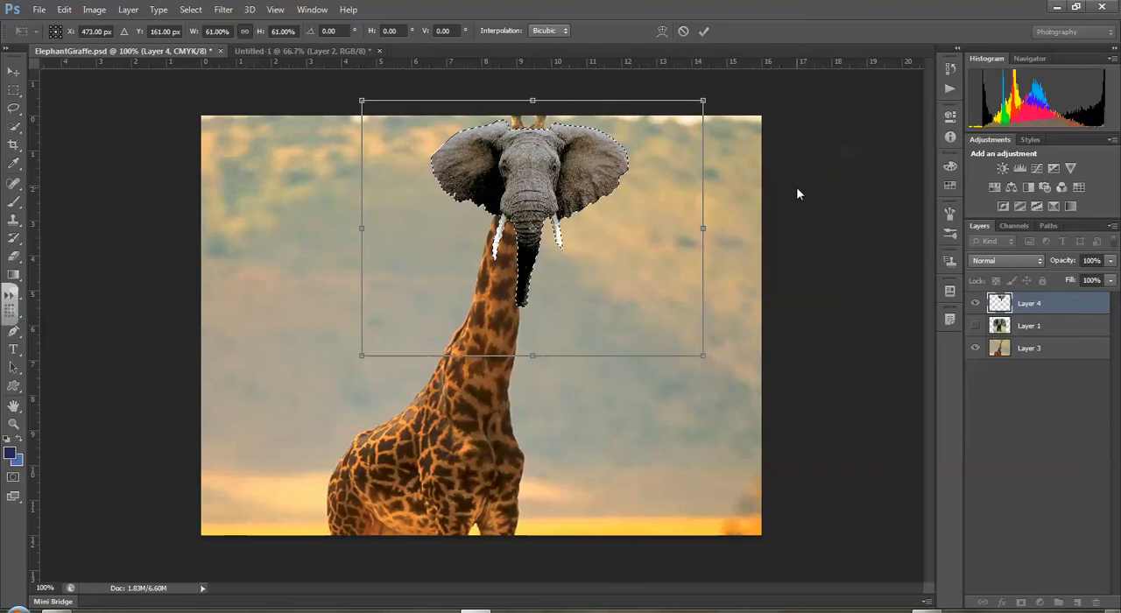
left_click(706, 30)
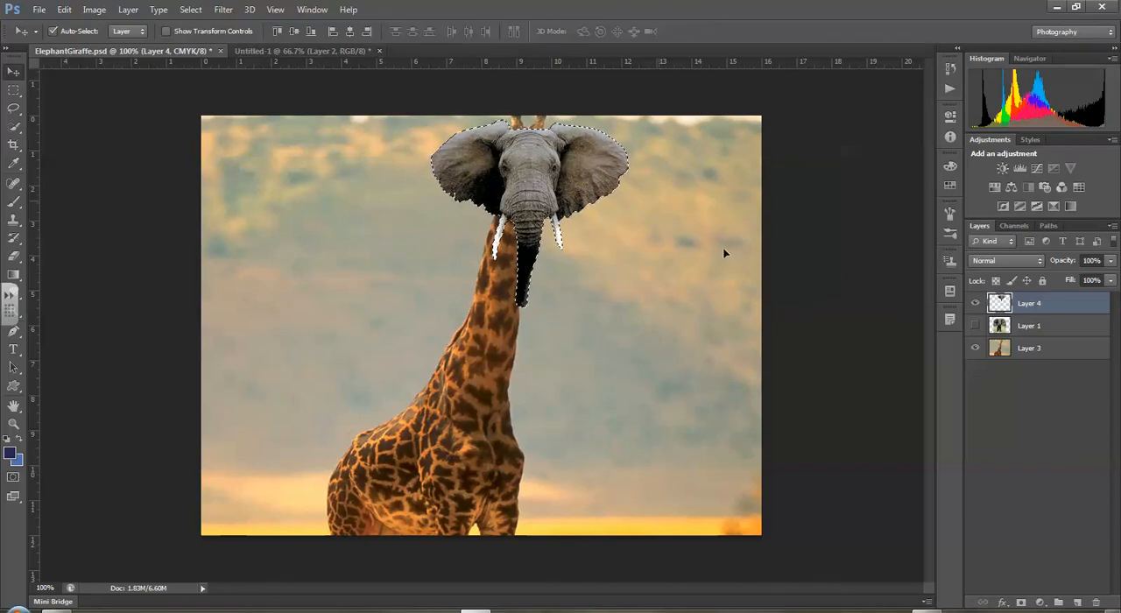
- Hide the elephant head on Layer 4, then make the giraffe's Layer 3 active without any selection
left_click(975, 304)
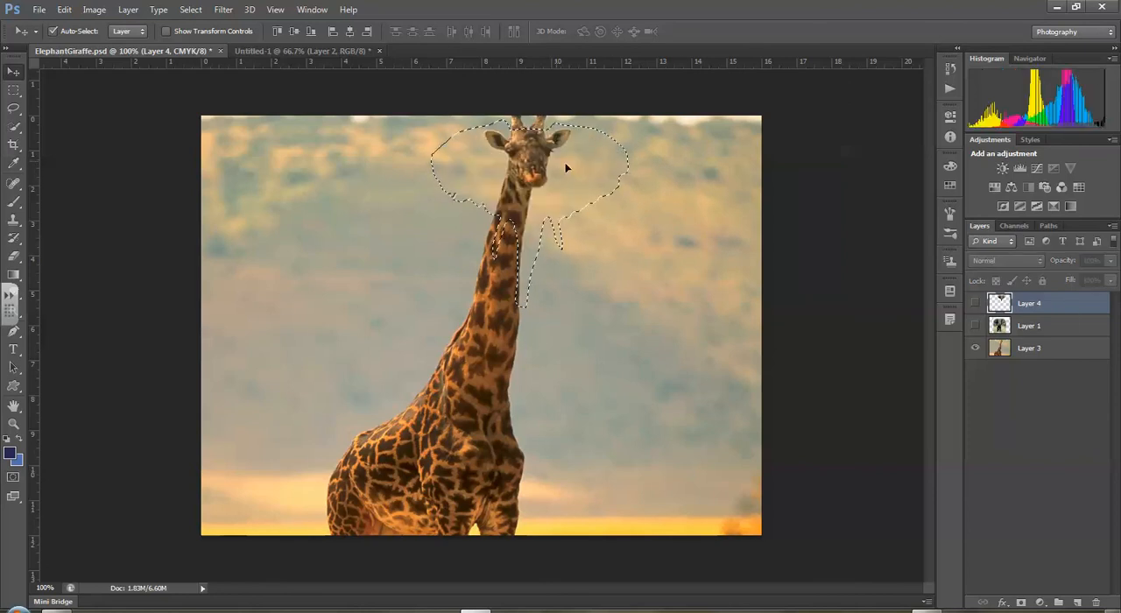
left_click(683, 175)
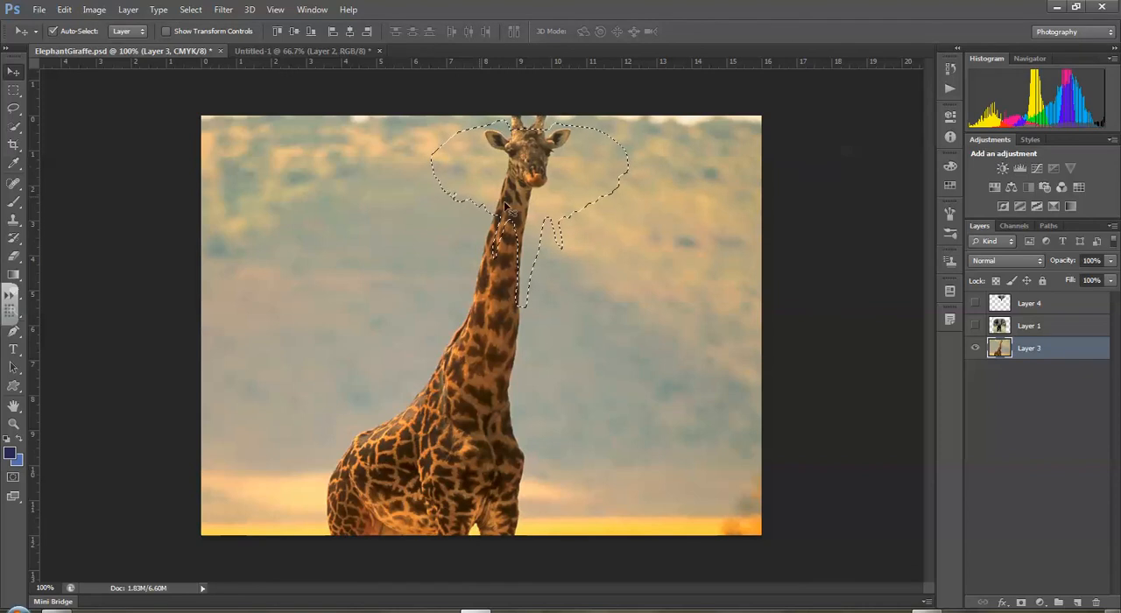
left_click(190, 9)
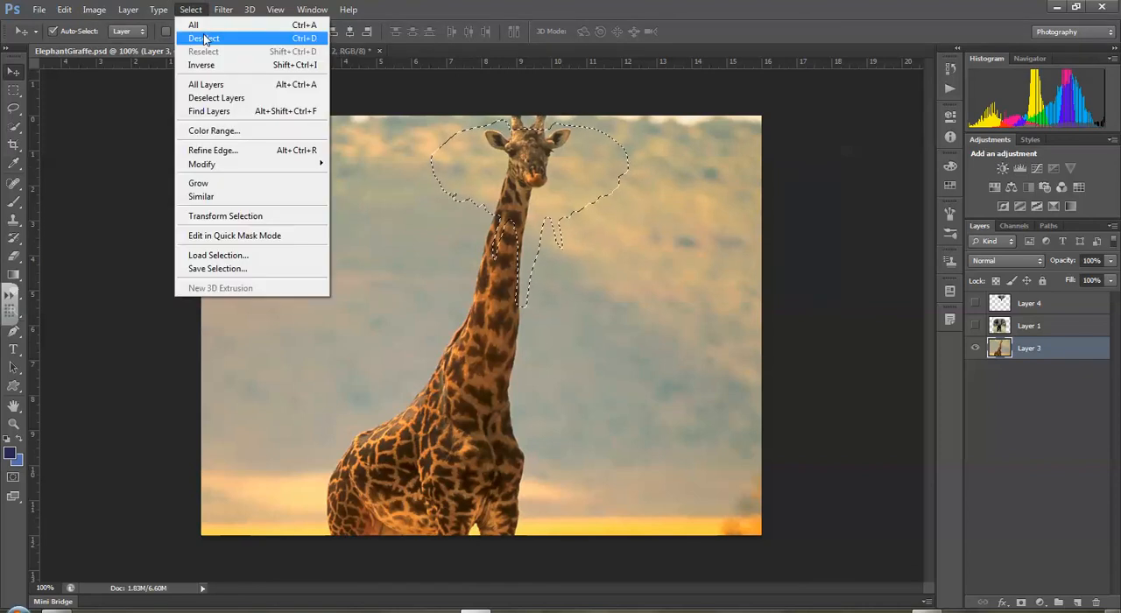
left_click(317, 39)
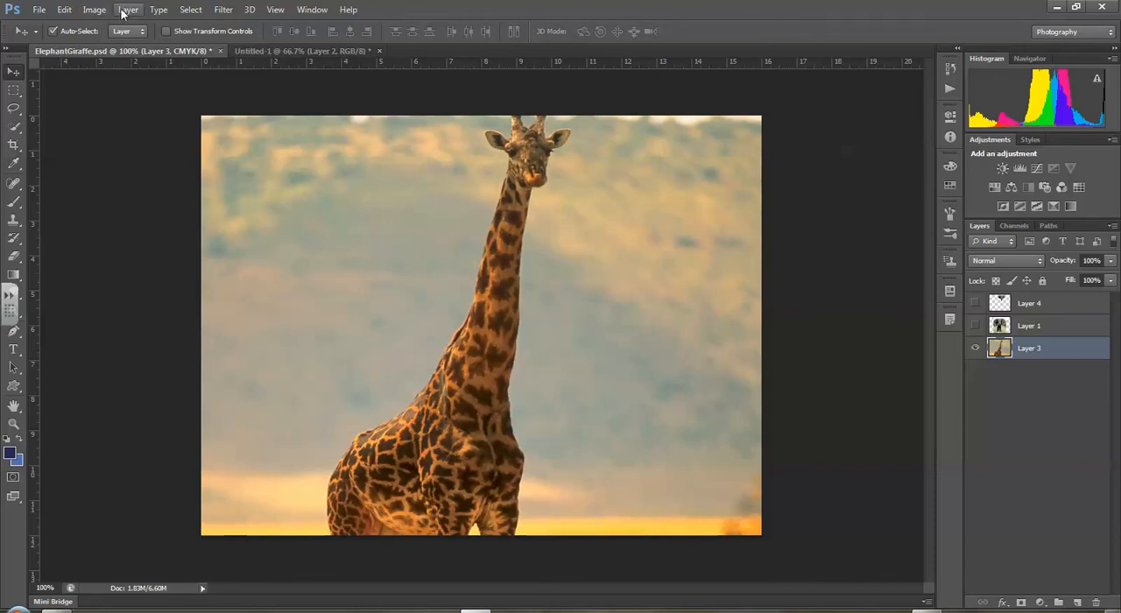
- Outline the giraffe's head, horns and ears on Layer 3 with a freehand Lasso selection reaching the photo's upper edge
left_click(13, 108)
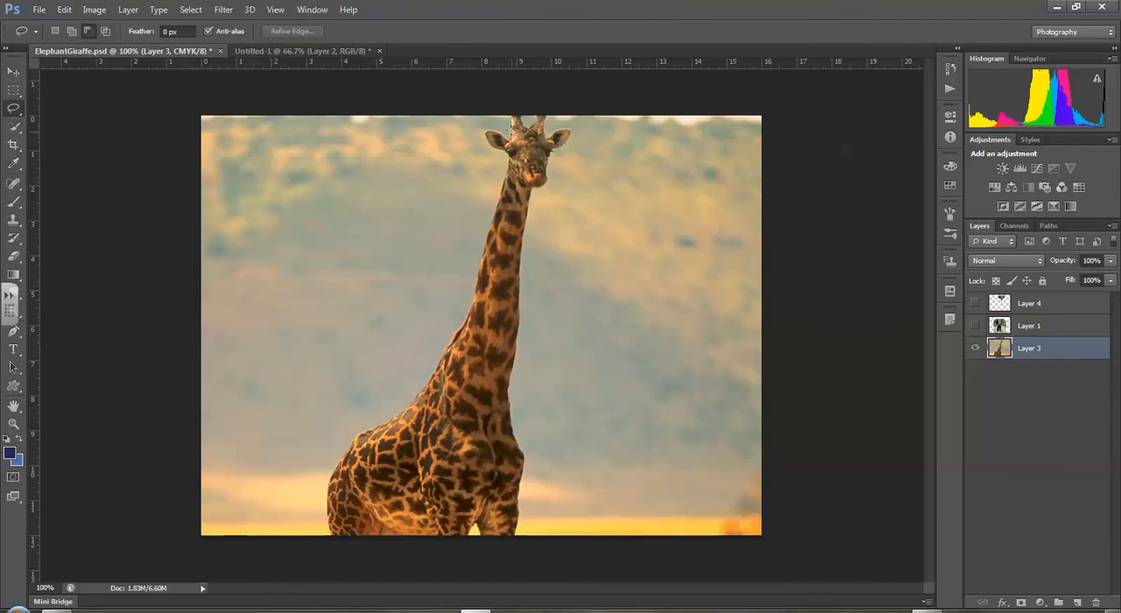
mouse_move(505, 114)
left_mouse_down()
mouse_move(481, 131)
mouse_move(506, 161)
mouse_move(498, 192)
mouse_move(544, 204)
left_mouse_up()
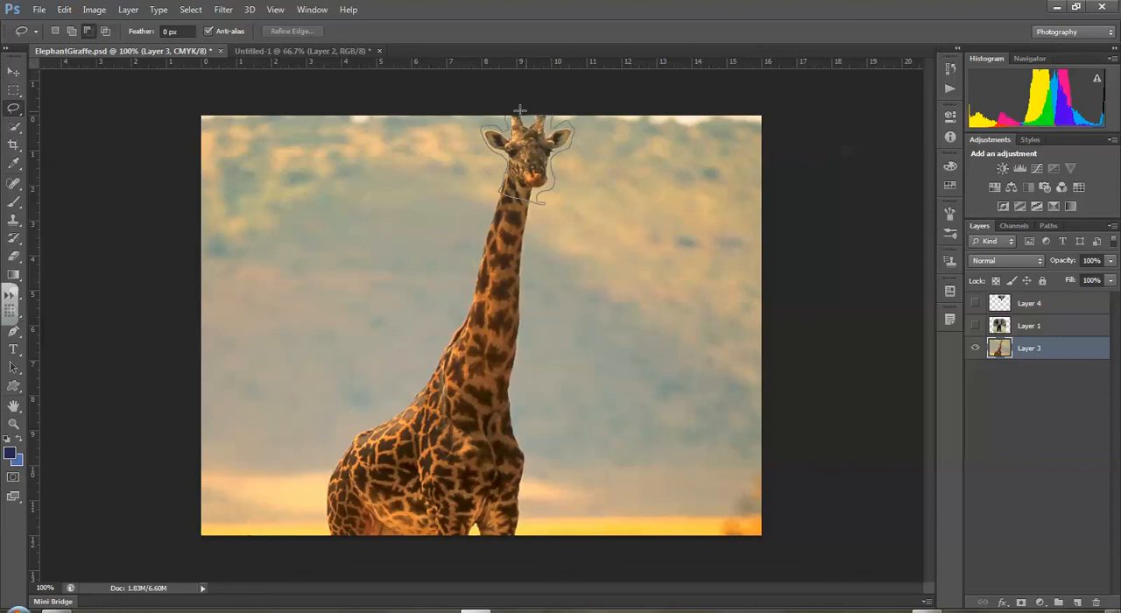
left_click_drag(506, 118, 508, 118)
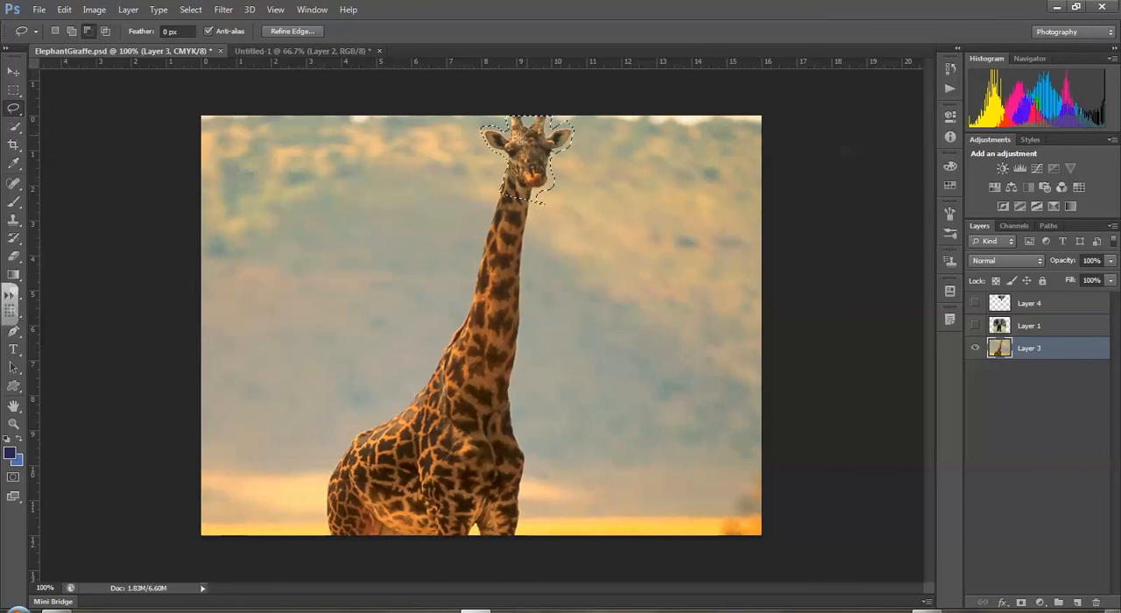
- Fill the selected giraffe head area on Layer 3 with Content-Aware contents in Normal mode at 100% opacity
left_click(64, 10)
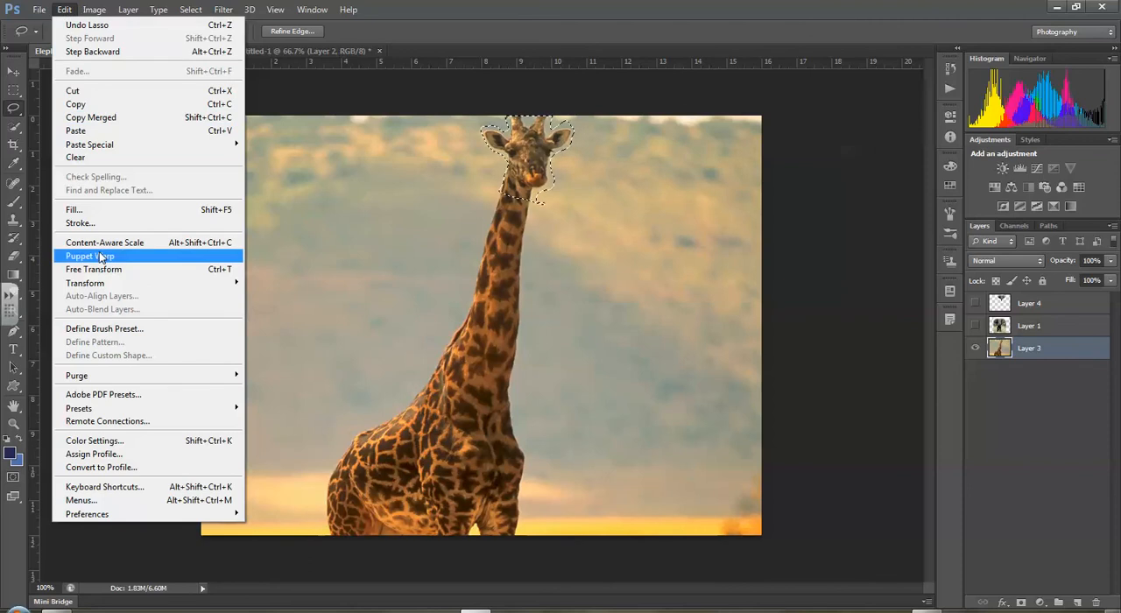
left_click(72, 211)
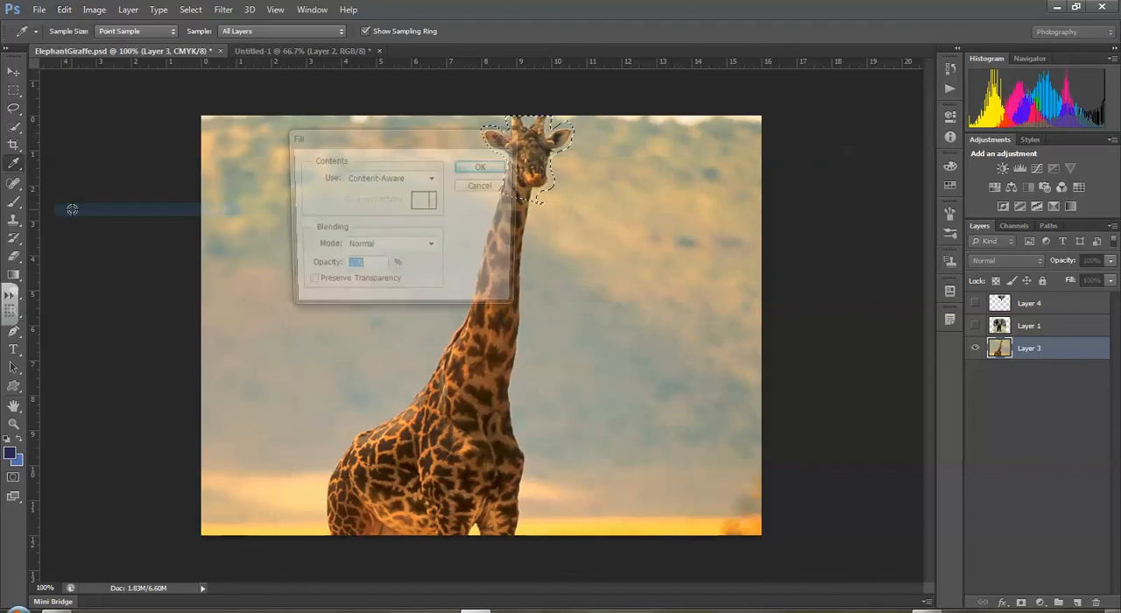
left_click(432, 178)
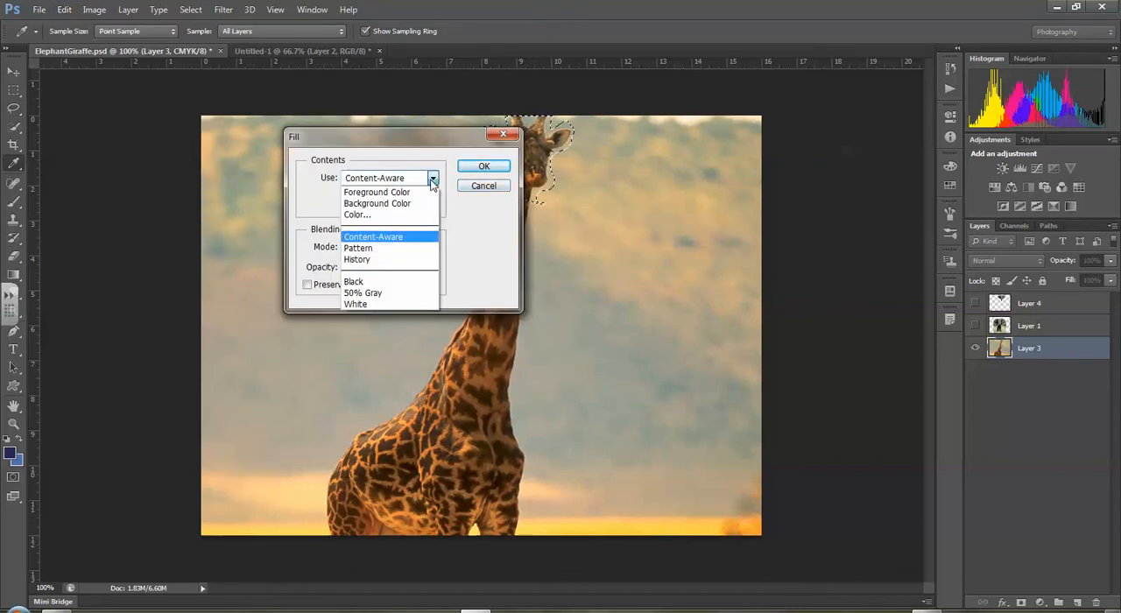
left_click(433, 178)
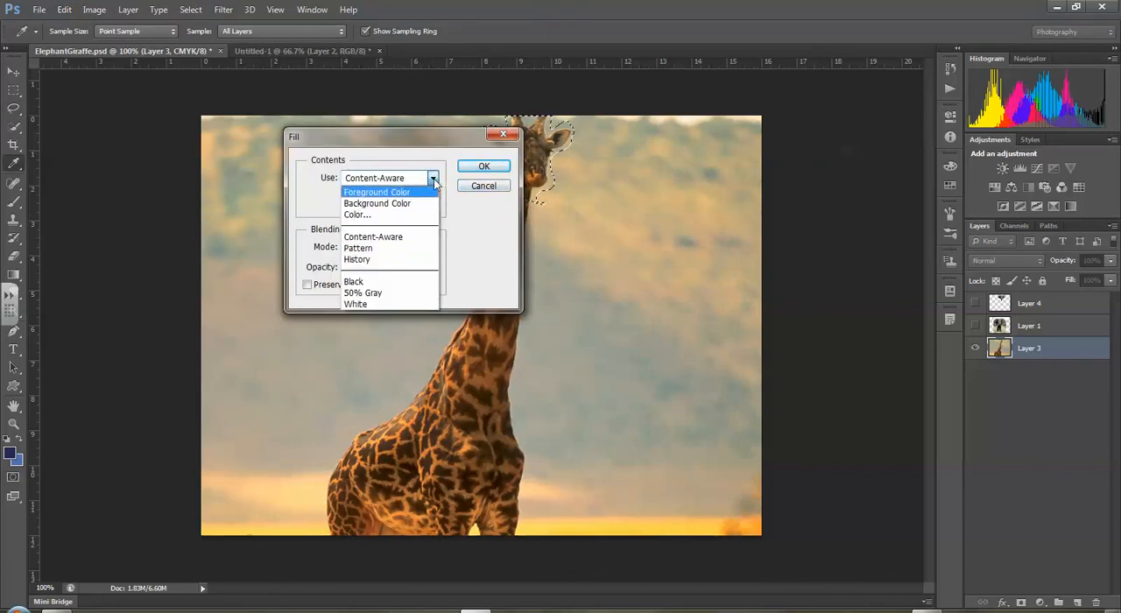
left_click(432, 179)
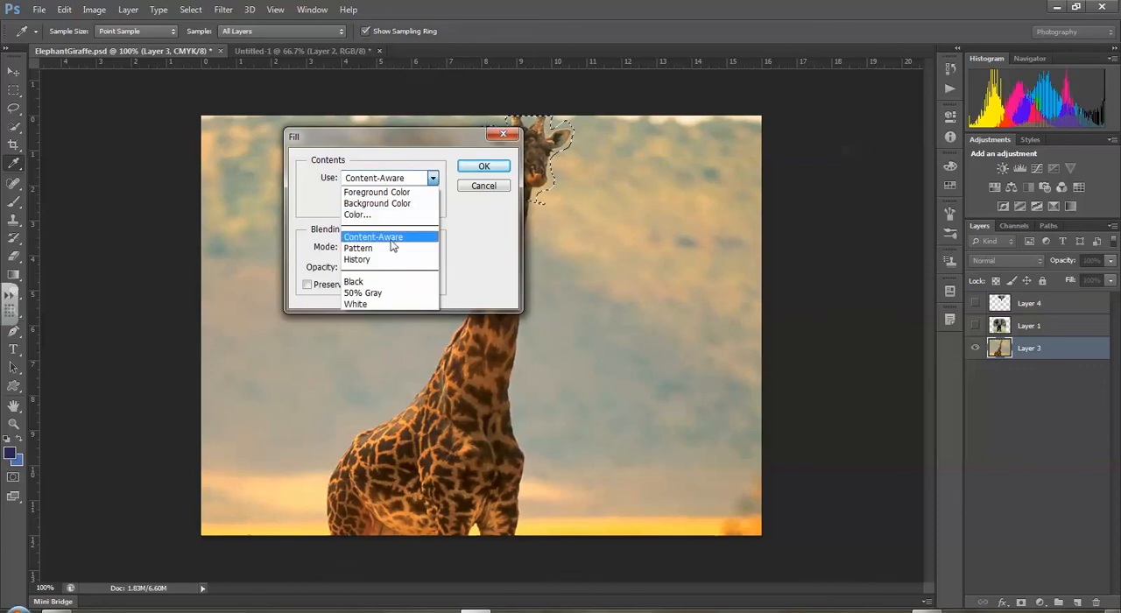
left_click(379, 238)
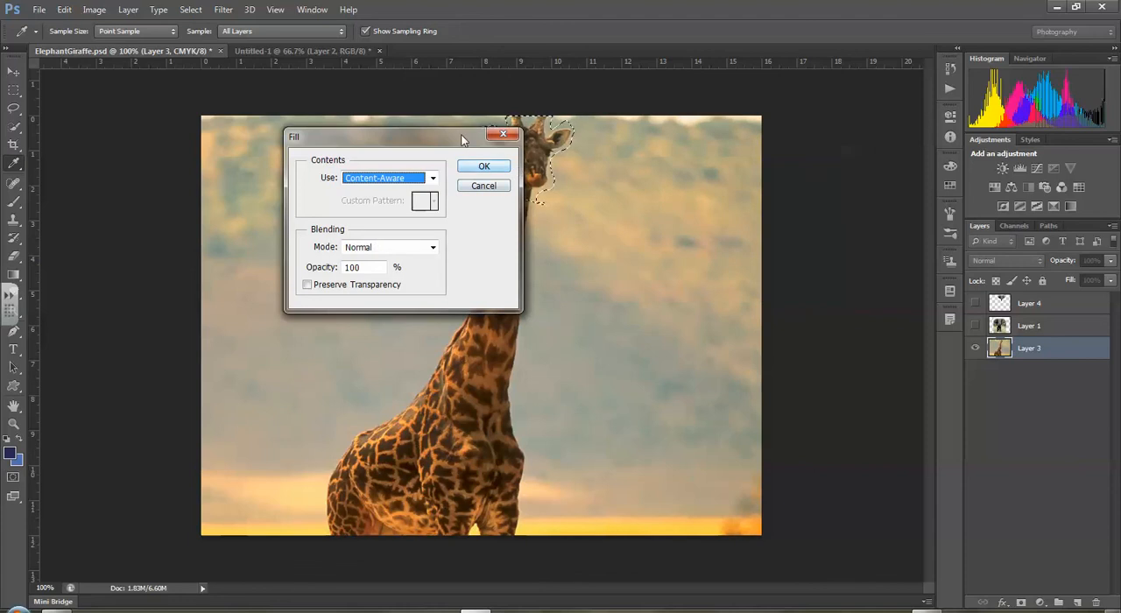
left_click_drag(463, 140, 353, 138)
left_click(375, 165)
key("l")
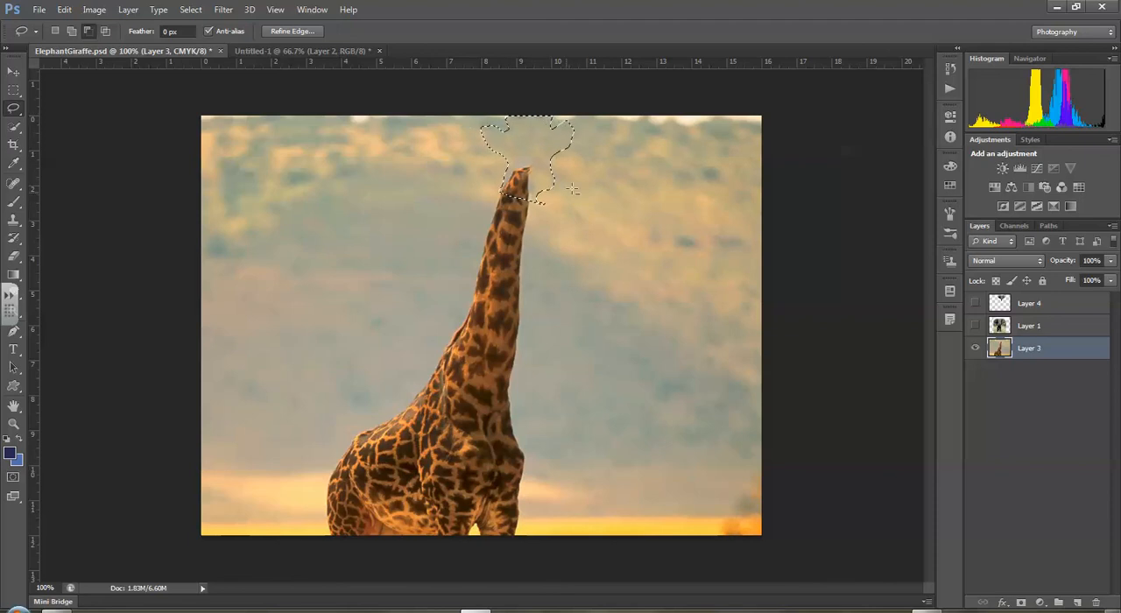
- Show the elephant head on Layer 4 again over the giraffe's neck
left_click_drag(464, 135, 469, 123)
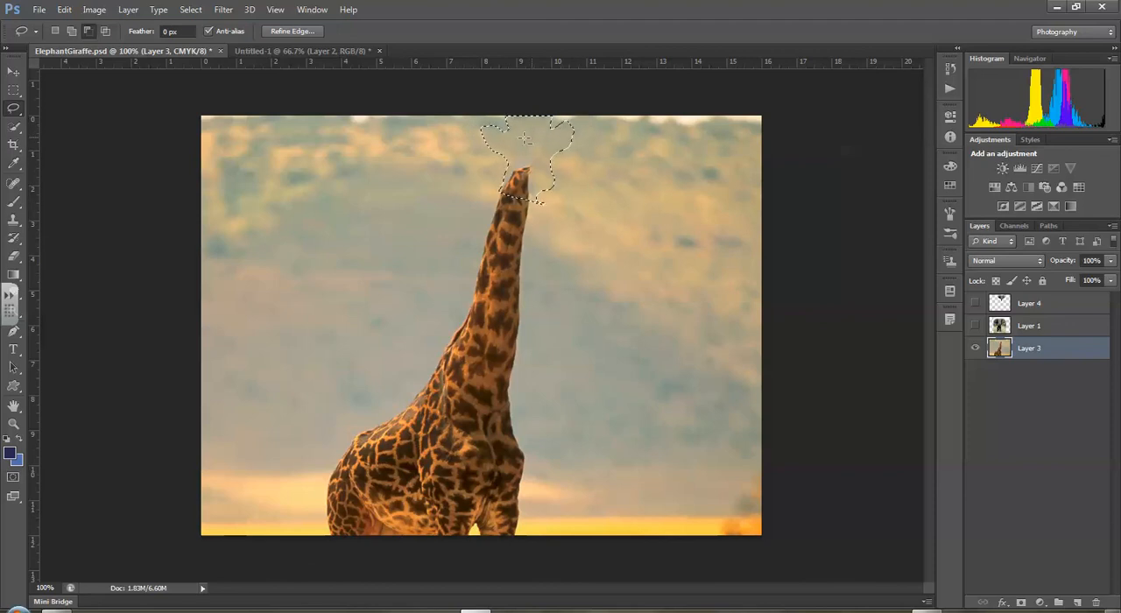
left_click(976, 303)
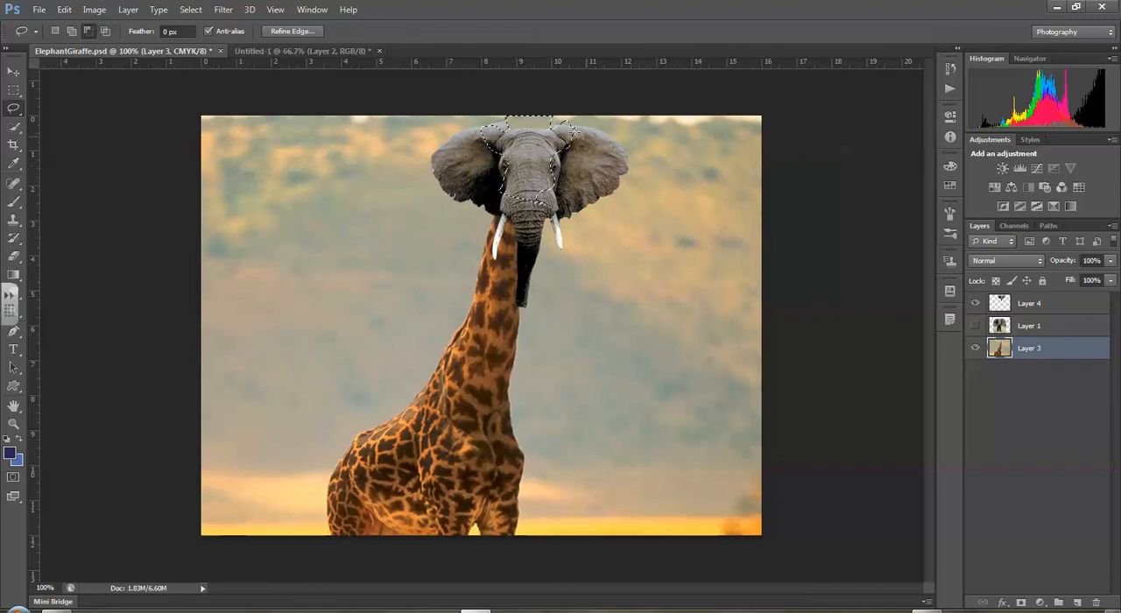
left_click(64, 9)
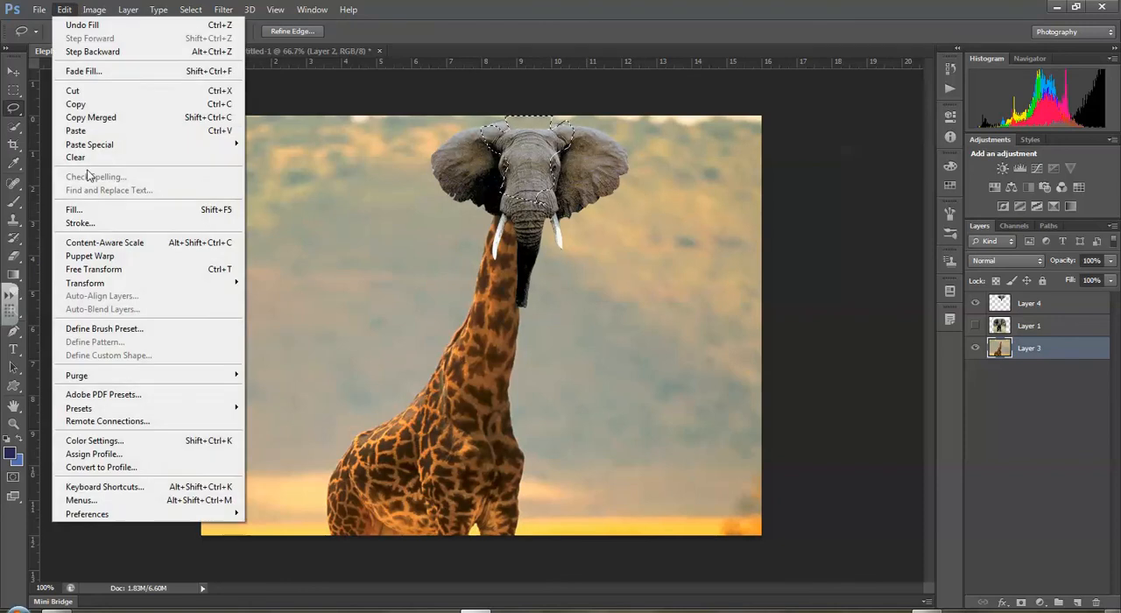
left_click(85, 212)
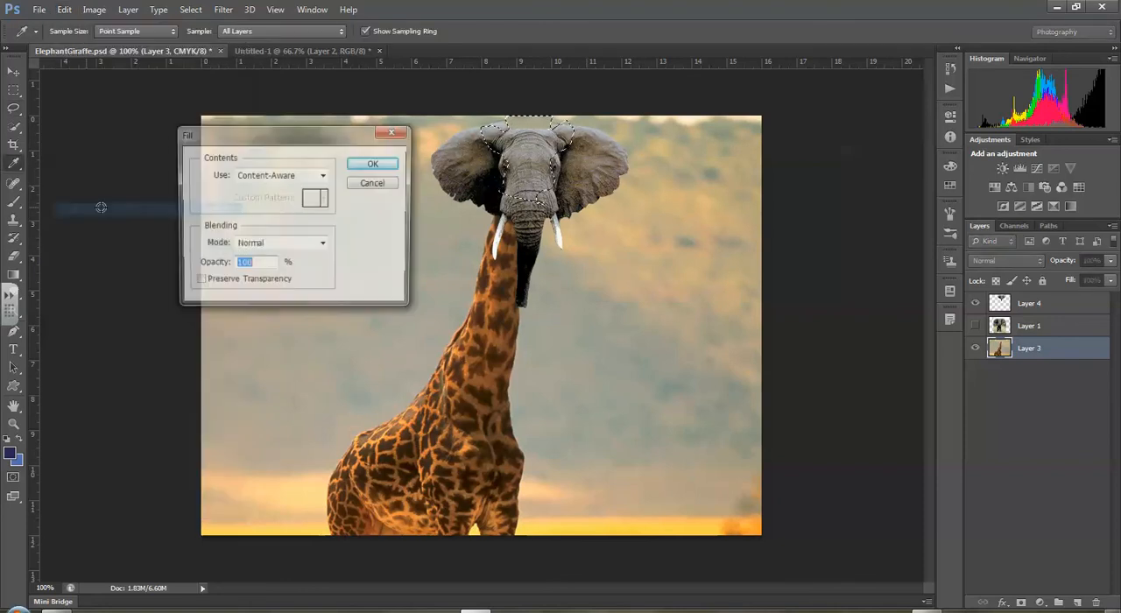
left_click(372, 184)
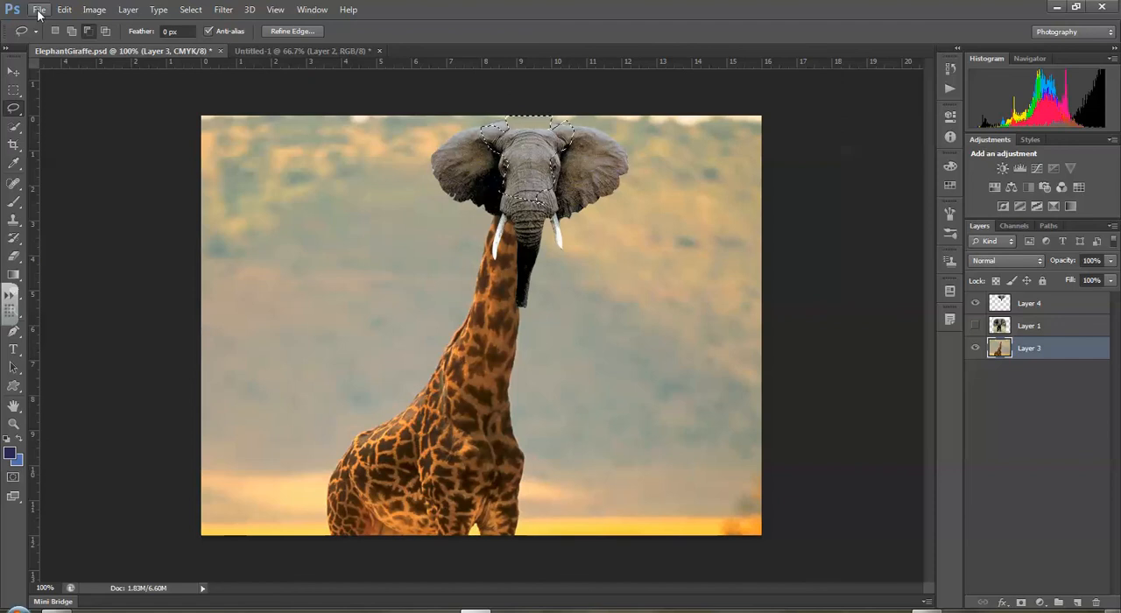
- Switch to the Untitled-1 document to view the finished elephant-headed giraffe composite
left_click(318, 51)
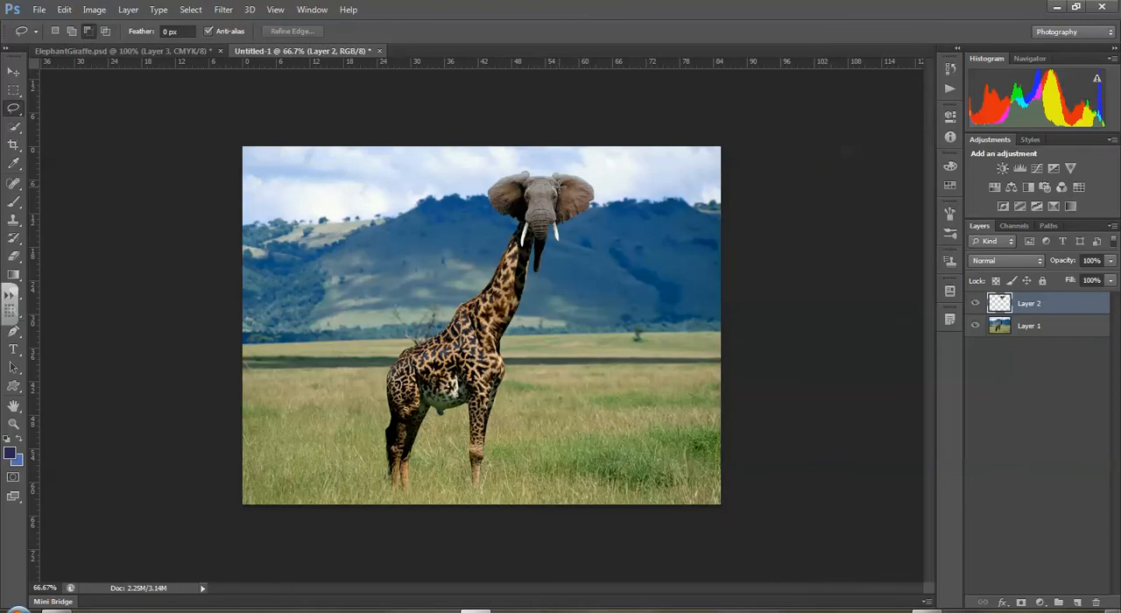